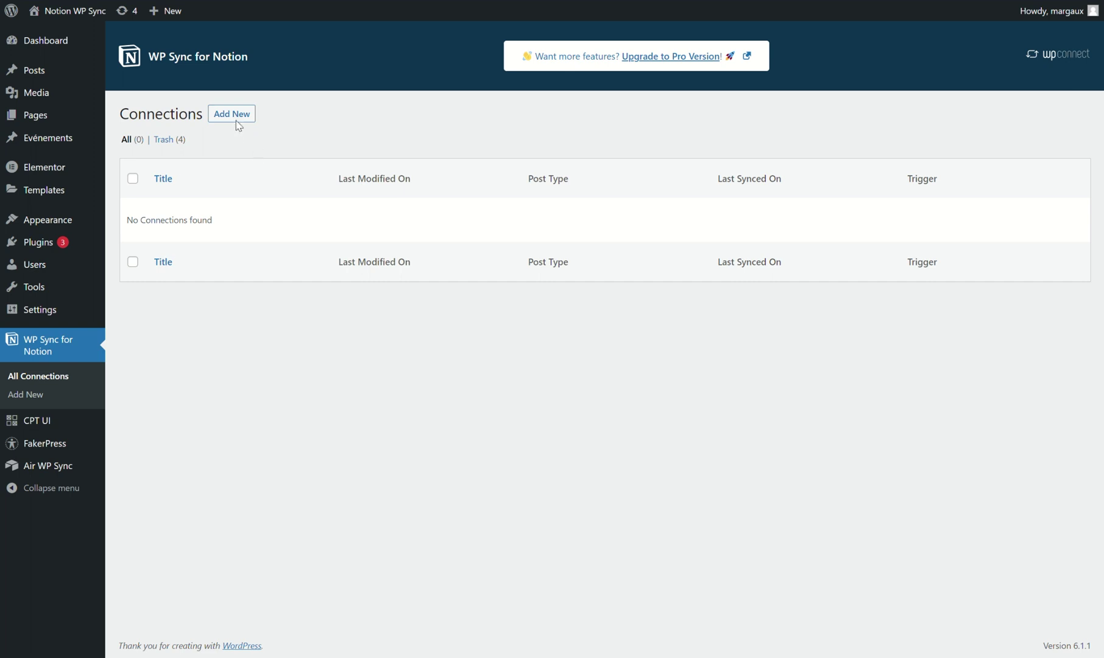
# - Add a new sync connection titled "My first connection" and go to its internal integration token field
pyautogui.click(232, 115)
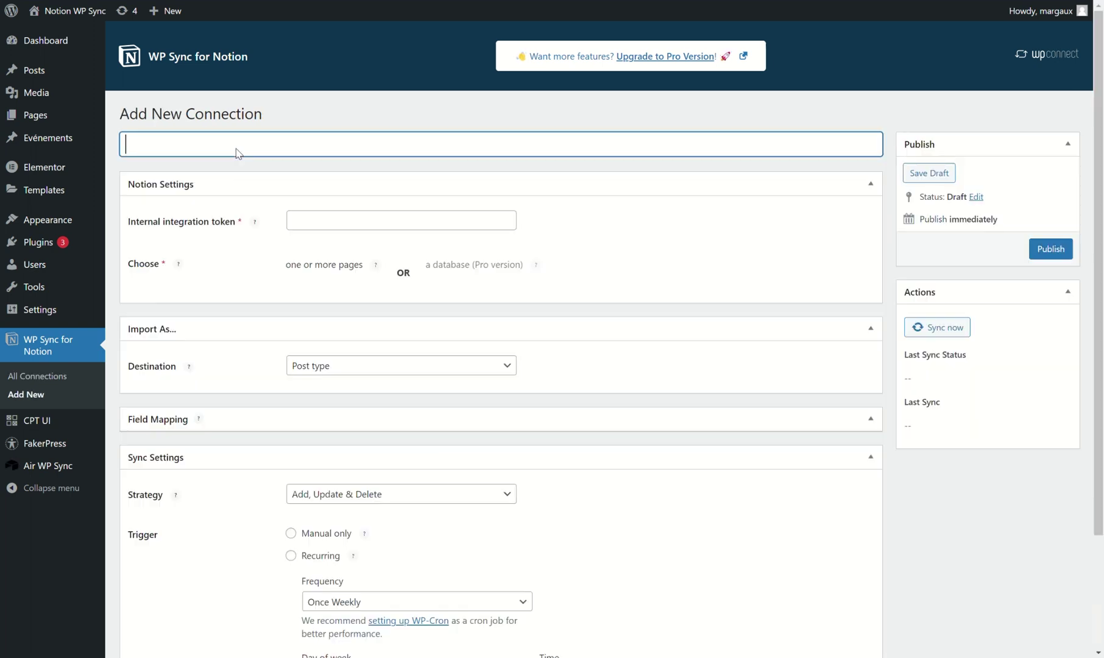
pyautogui.write('My first connection')
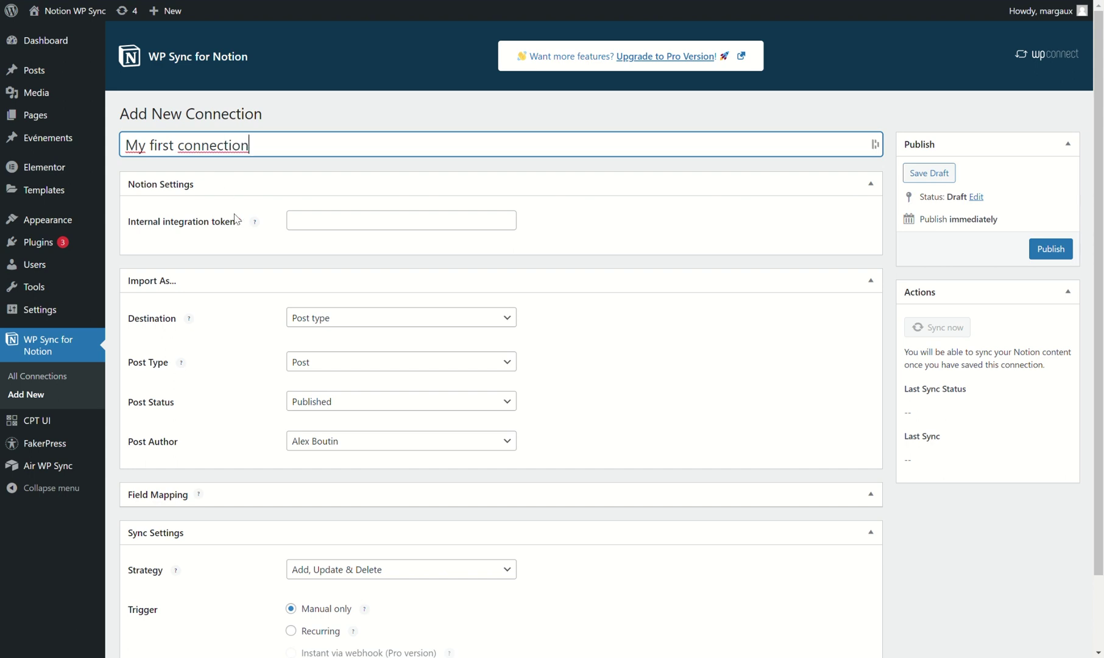
pyautogui.click(337, 227)
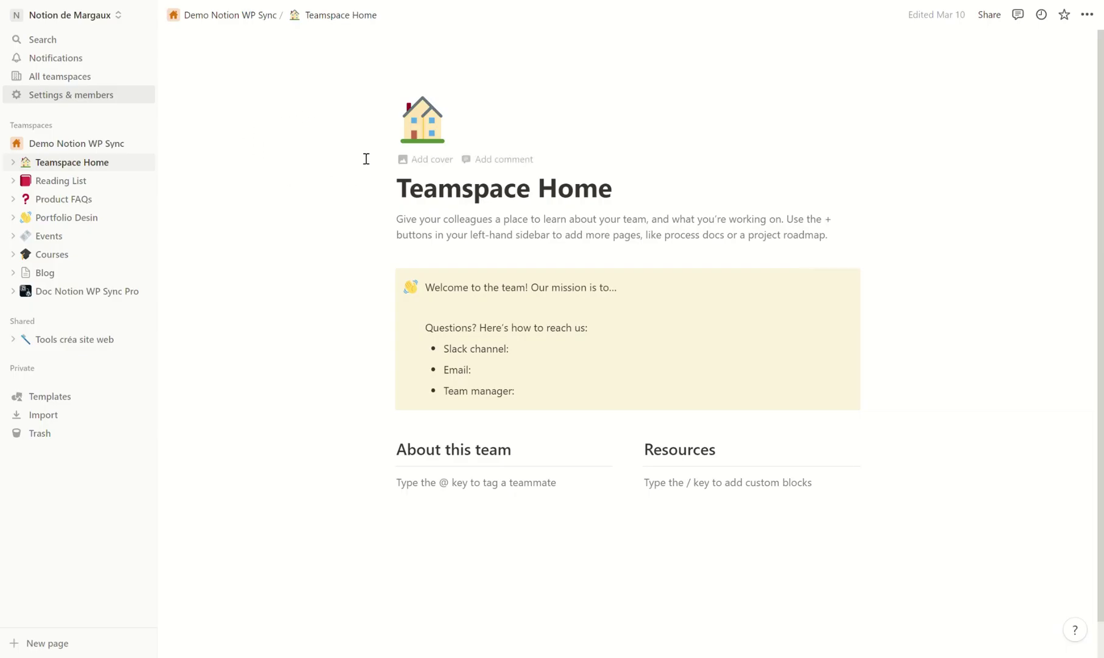
# - Switch to Notion and open the page for developing or managing integrations from the account's connection settings
pyautogui.click(83, 96)
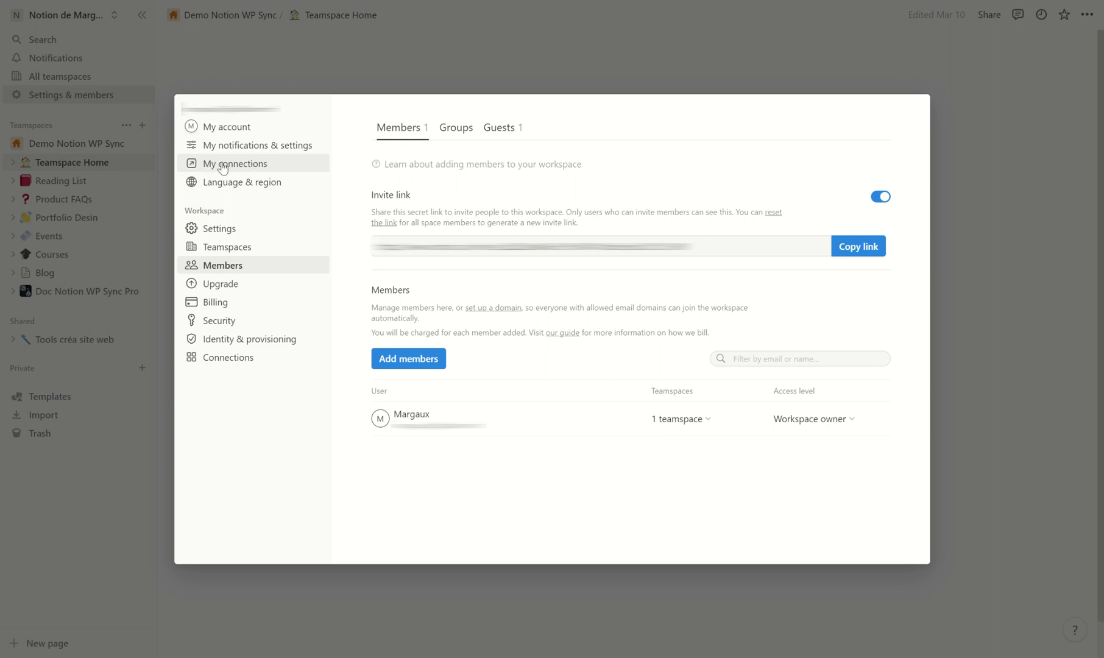
pyautogui.click(220, 169)
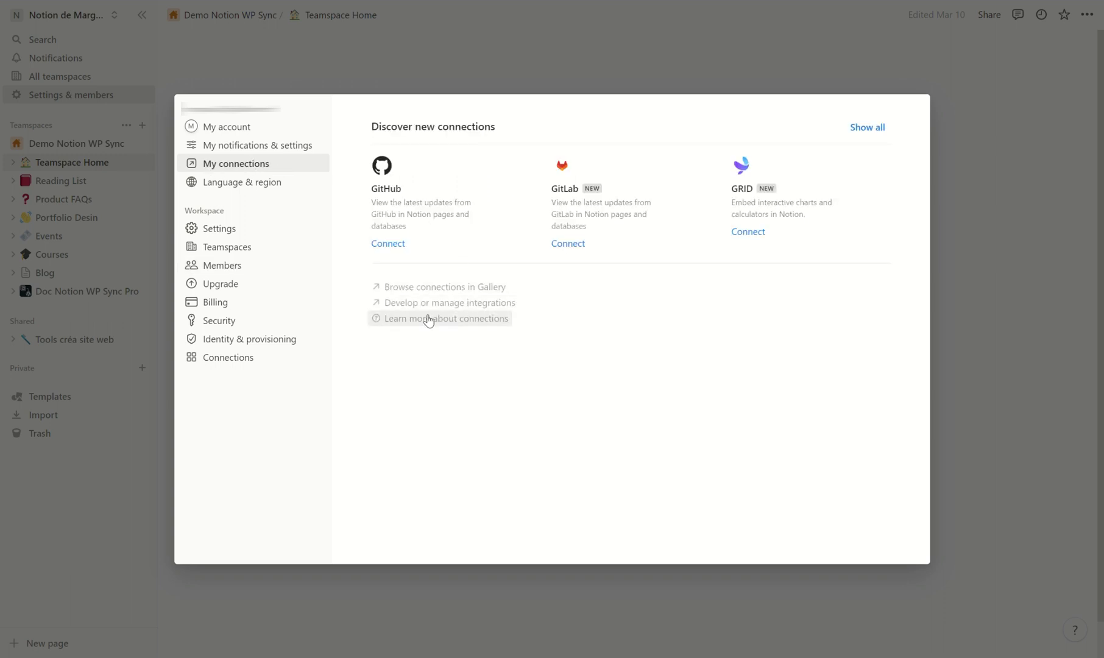
pyautogui.click(460, 303)
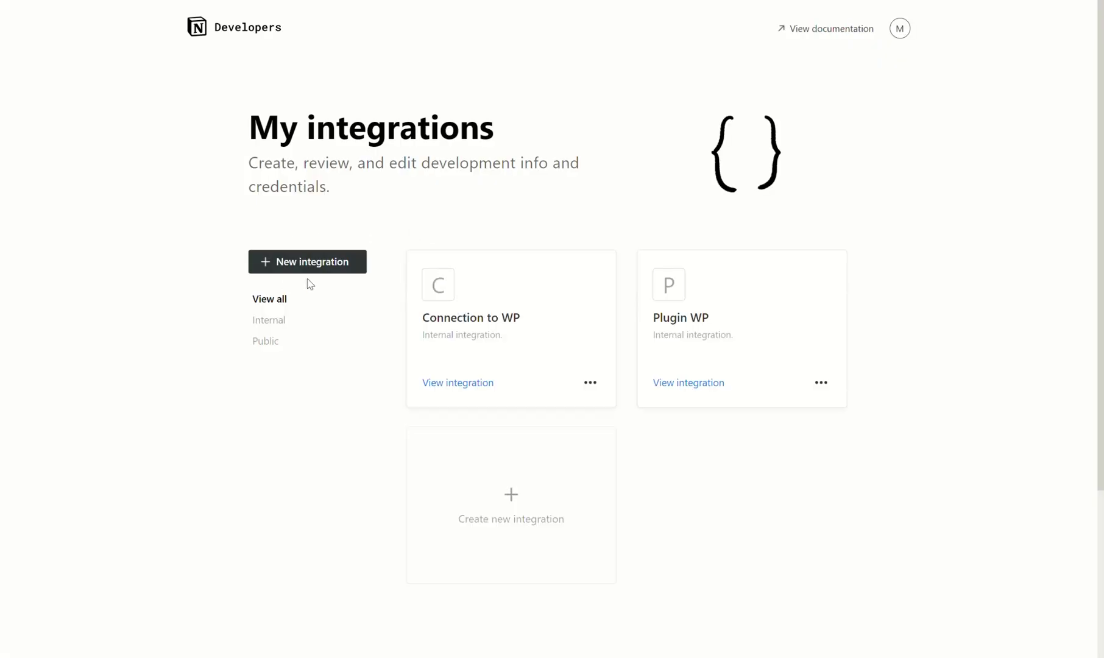
# - Create a new integration named "Notion to WP" with the default workspace and capabilities, and submit it
pyautogui.click(325, 264)
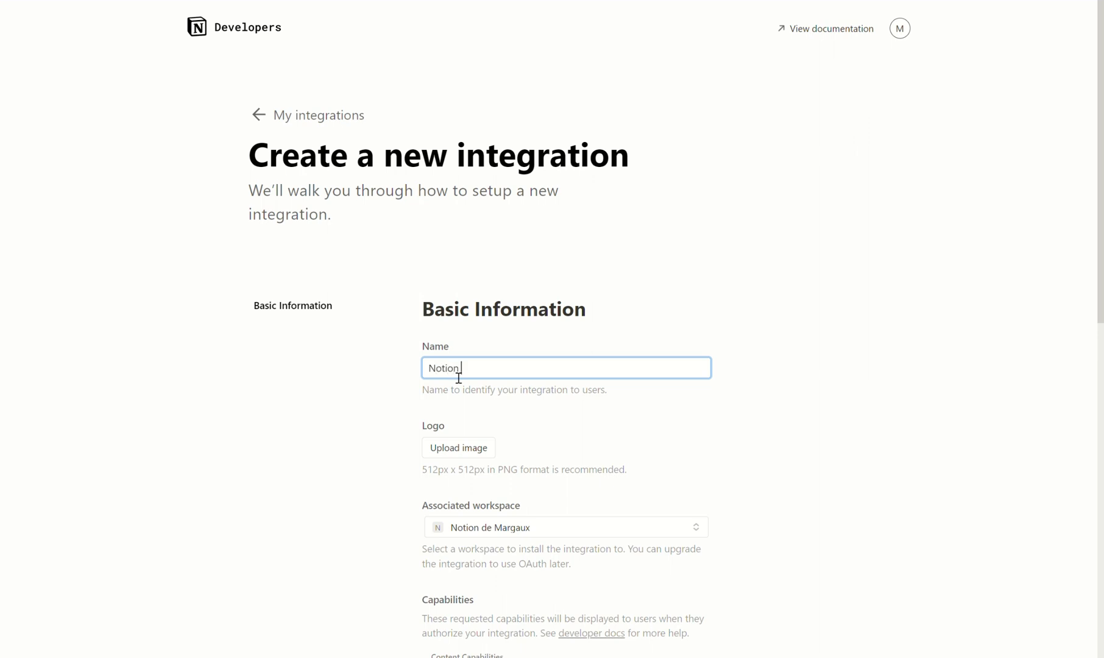
pyautogui.scroll(-2, 459, 378)
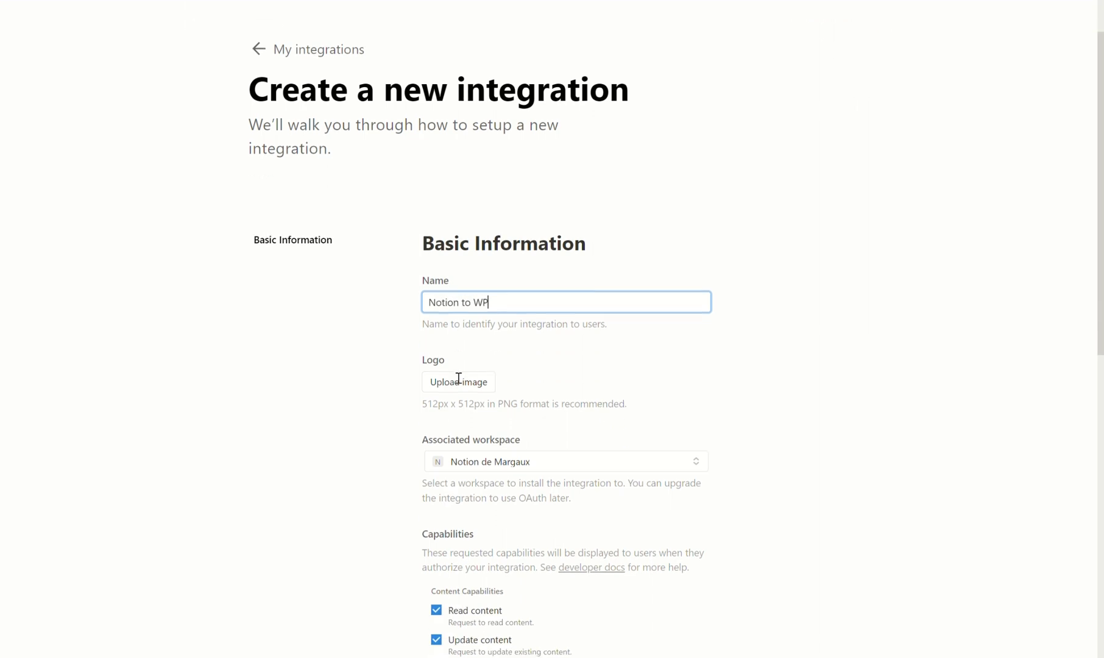
pyautogui.click(496, 402)
pyautogui.click(500, 422)
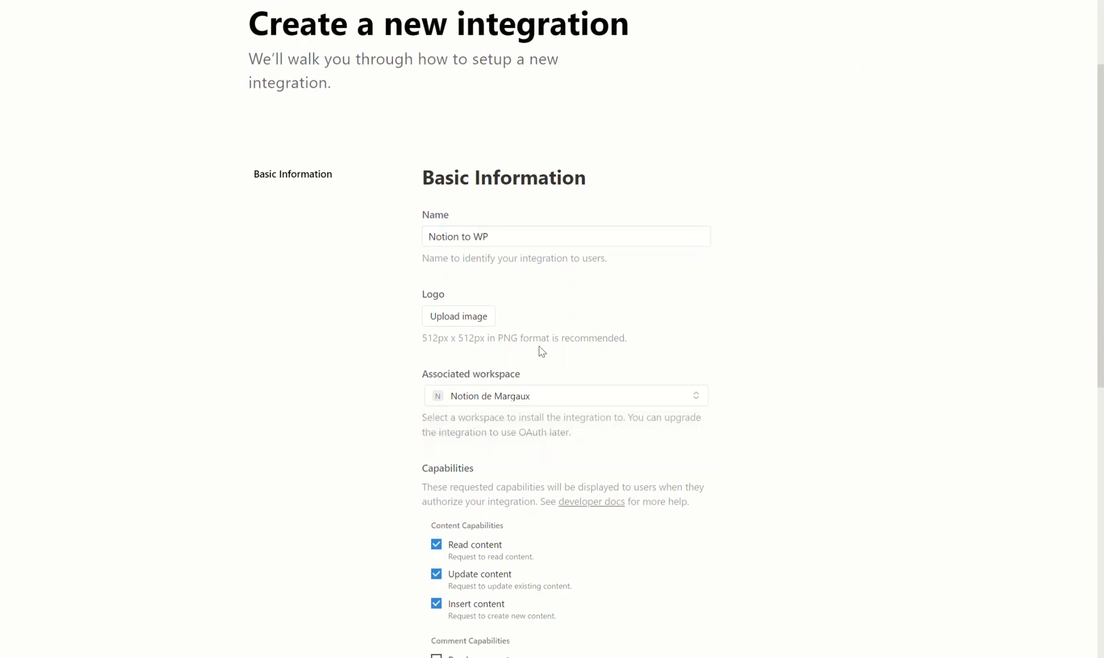
pyautogui.scroll(-4, 540, 350)
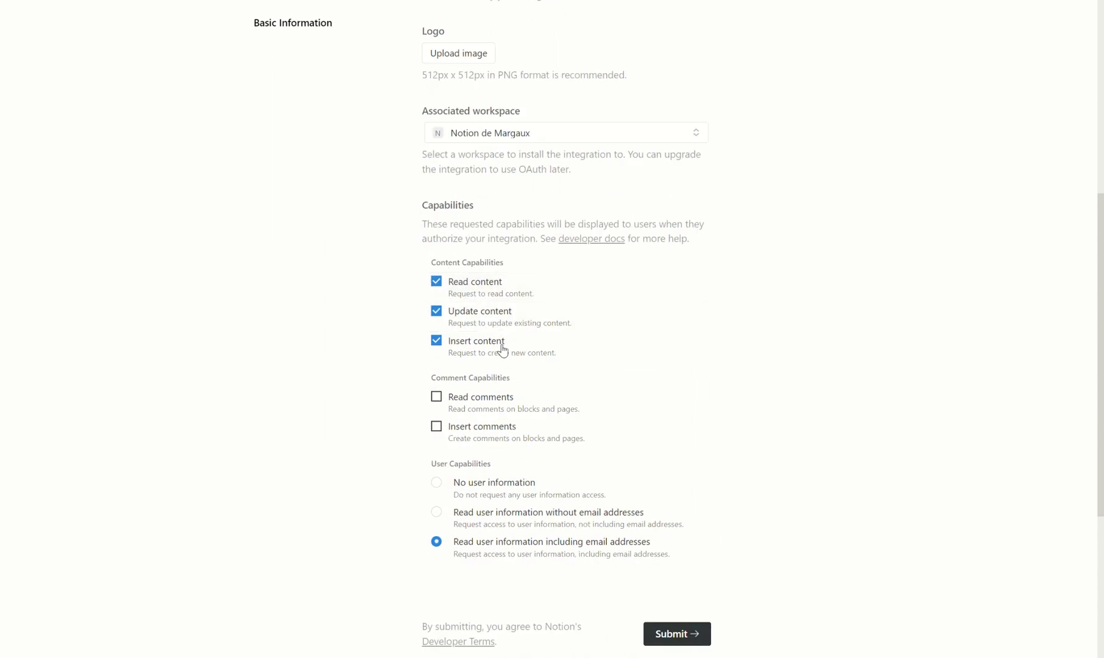
pyautogui.scroll(-1, 578, 381)
pyautogui.scroll(-2, 578, 381)
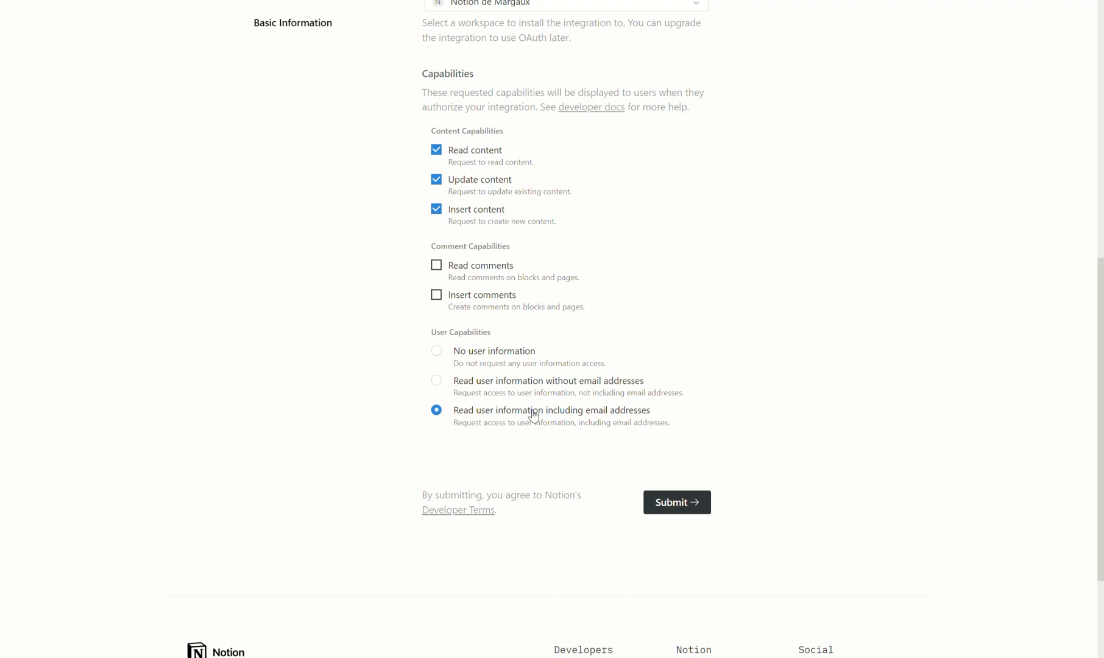
pyautogui.click(676, 509)
# - Copy the new integration's internal token and paste it into the connection's integration token field in WordPress
pyautogui.click(690, 344)
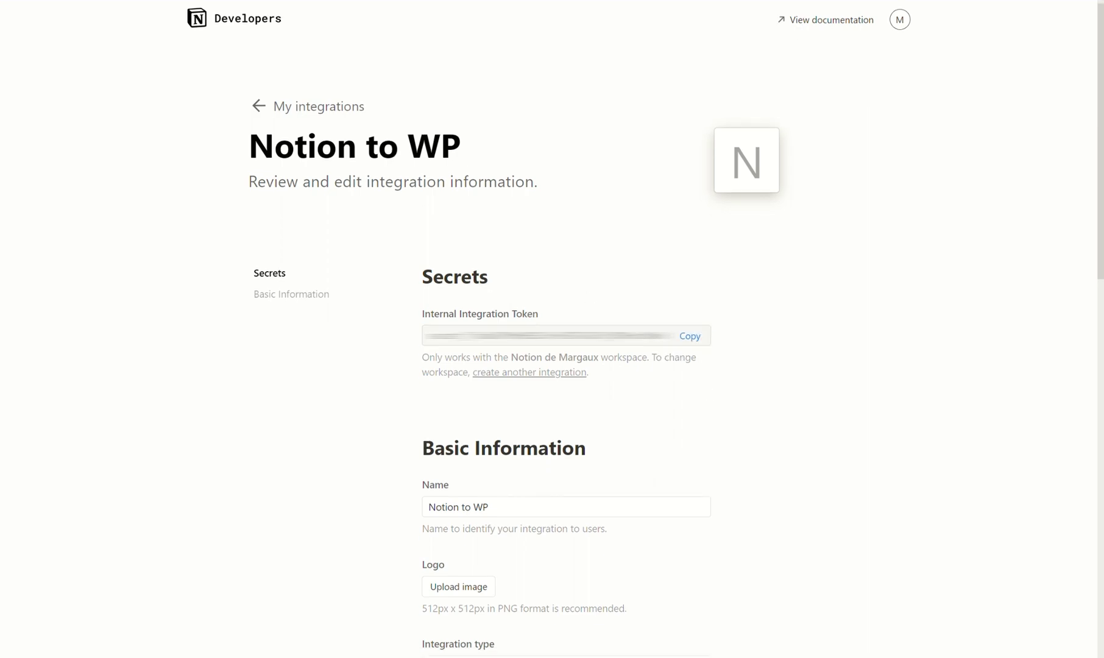
pyautogui.hotkey('ctrl', 'Tab')
pyautogui.hotkey('ctrl', 'v')
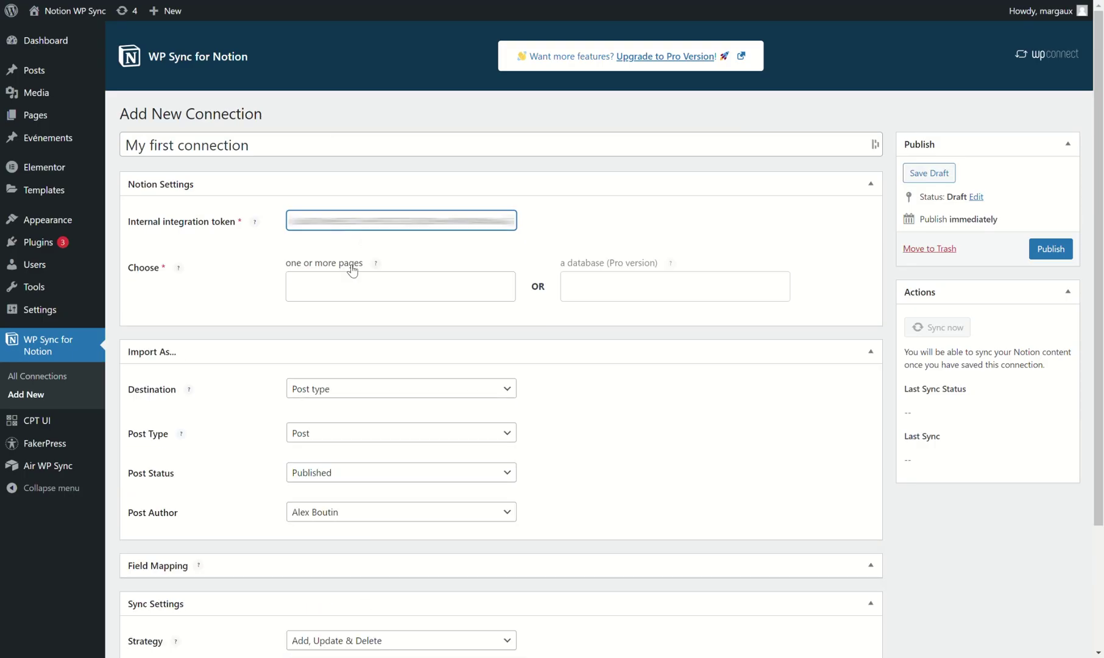
# - Start choosing the pages to import and read the notice about sharing the connection with Notion pages
pyautogui.click(356, 290)
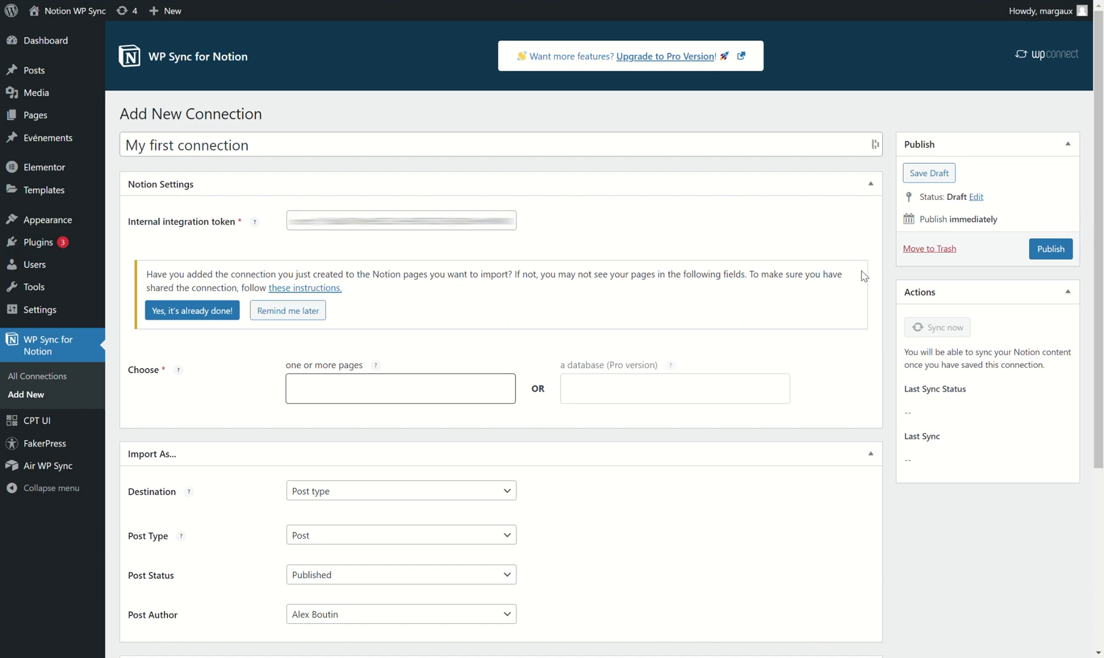
pyautogui.moveTo(155, 280); pyautogui.dragTo(305, 288)
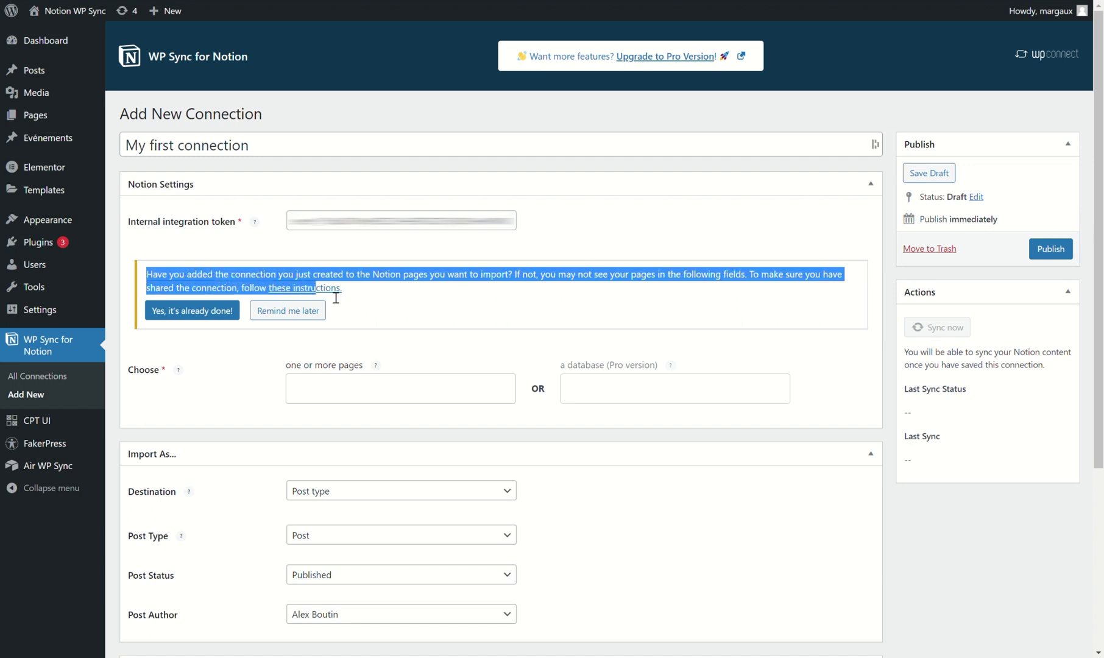
pyautogui.click(369, 291)
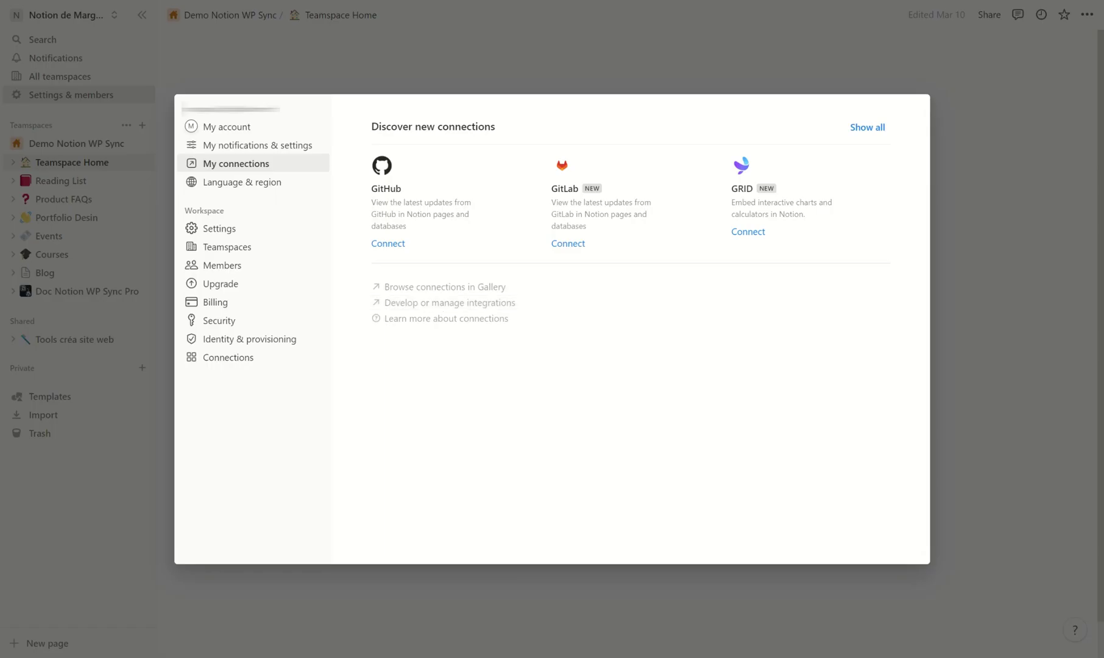
# - Switch to Notion, check the workspace's Connections settings, and close the settings dialog
pyautogui.click(224, 358)
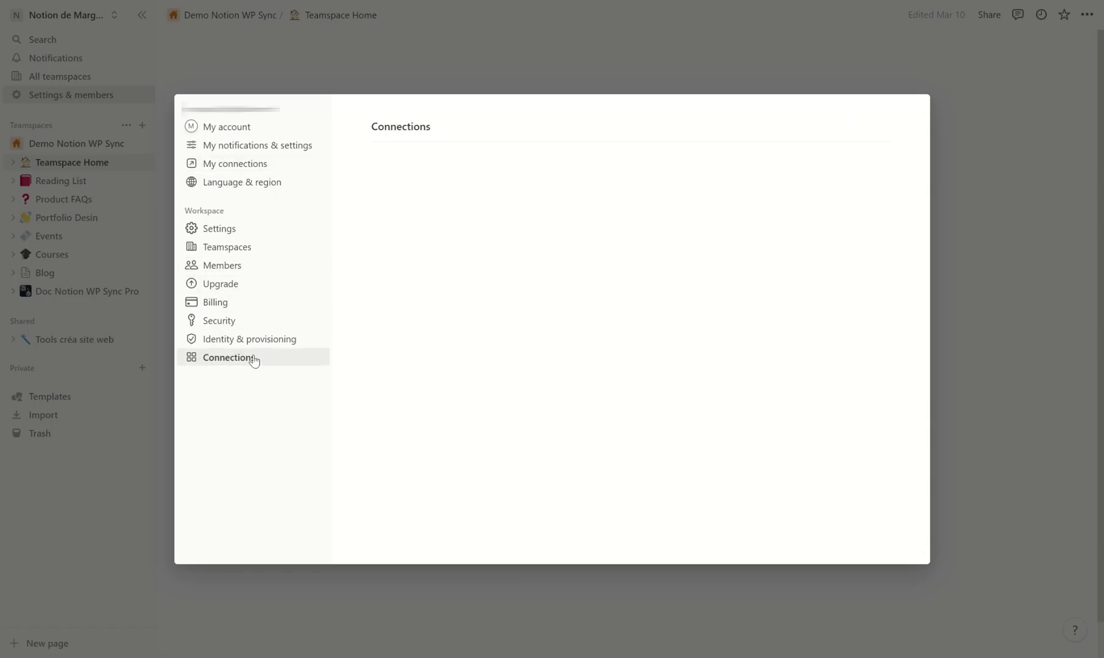
pyautogui.moveTo(413, 335); pyautogui.dragTo(467, 333)
pyautogui.click(1033, 274)
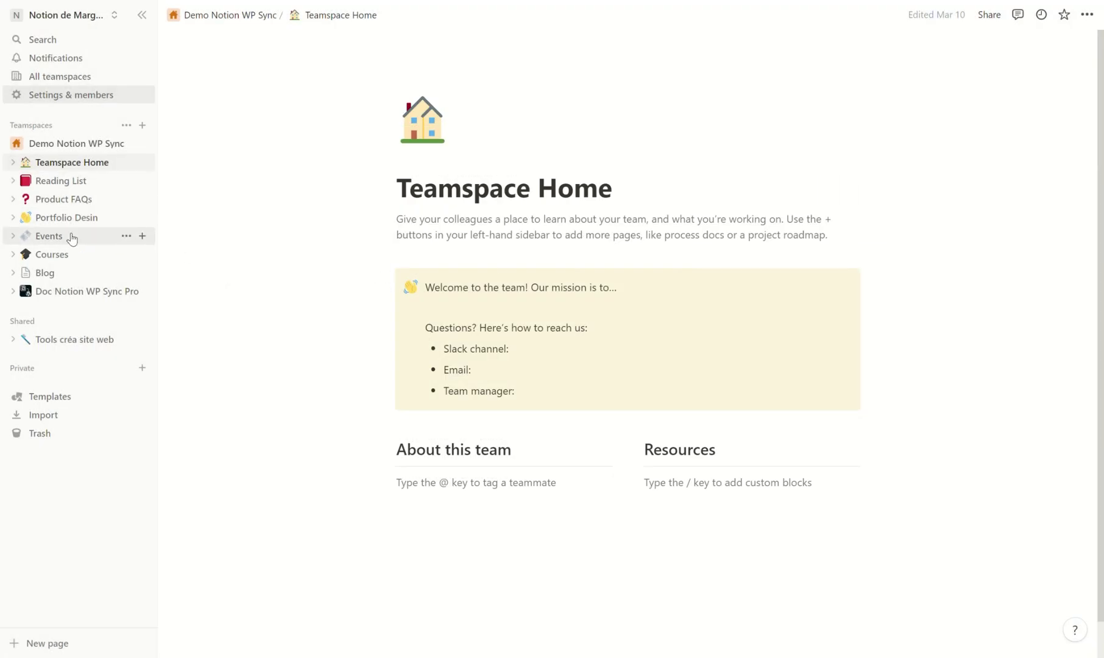
# - Add the "Notion to WP" connection to the Blog page "Gravity Forms to Sendinblue integration" and confirm its access
pyautogui.click(61, 274)
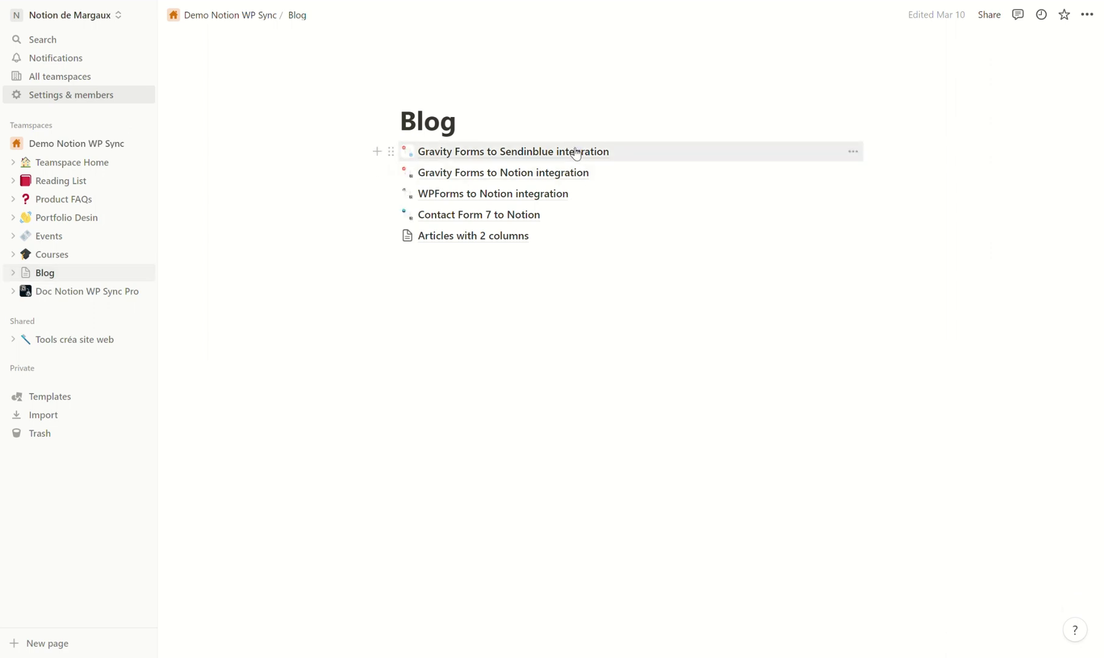
pyautogui.click(576, 153)
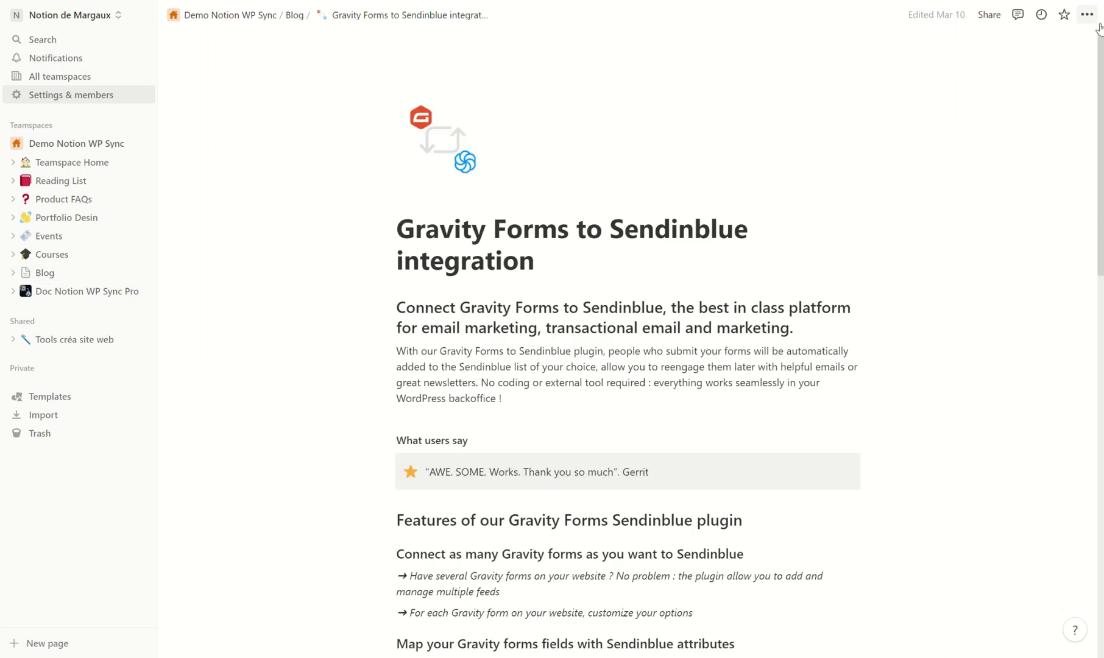
pyautogui.click(1087, 15)
pyautogui.moveTo(1012, 496)
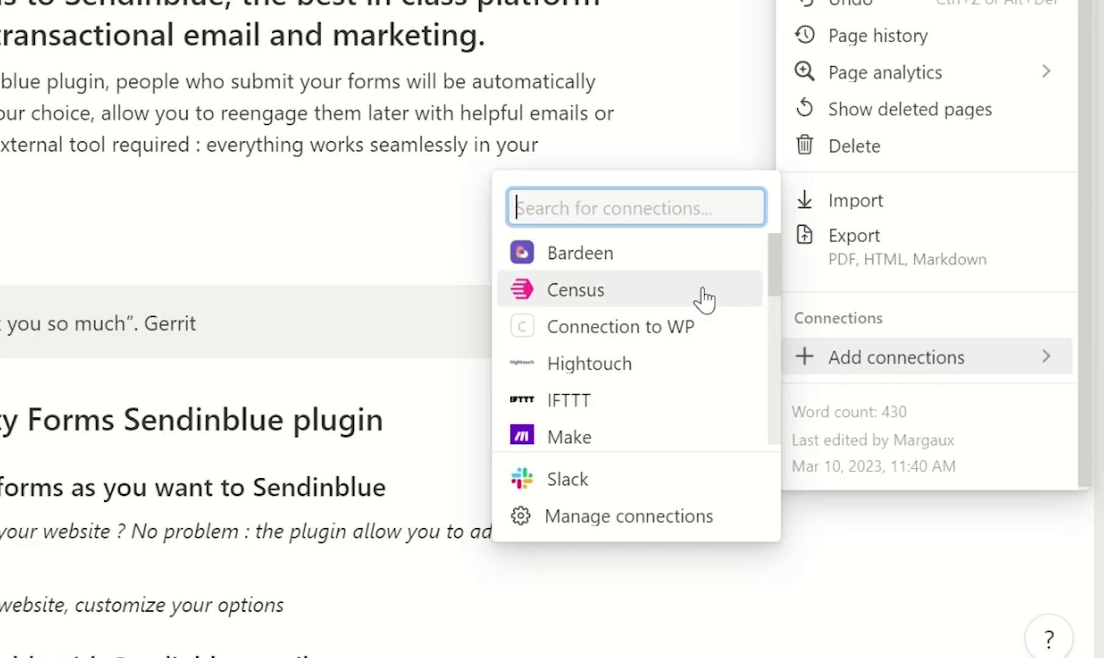
pyautogui.write('Notio')
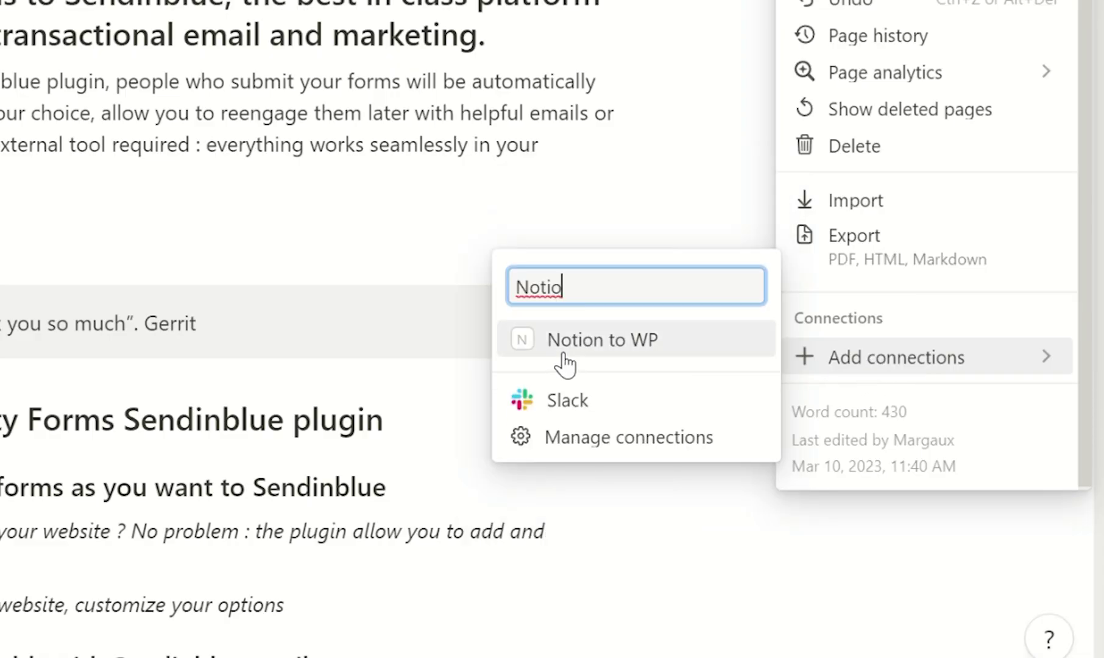
pyautogui.click(600, 344)
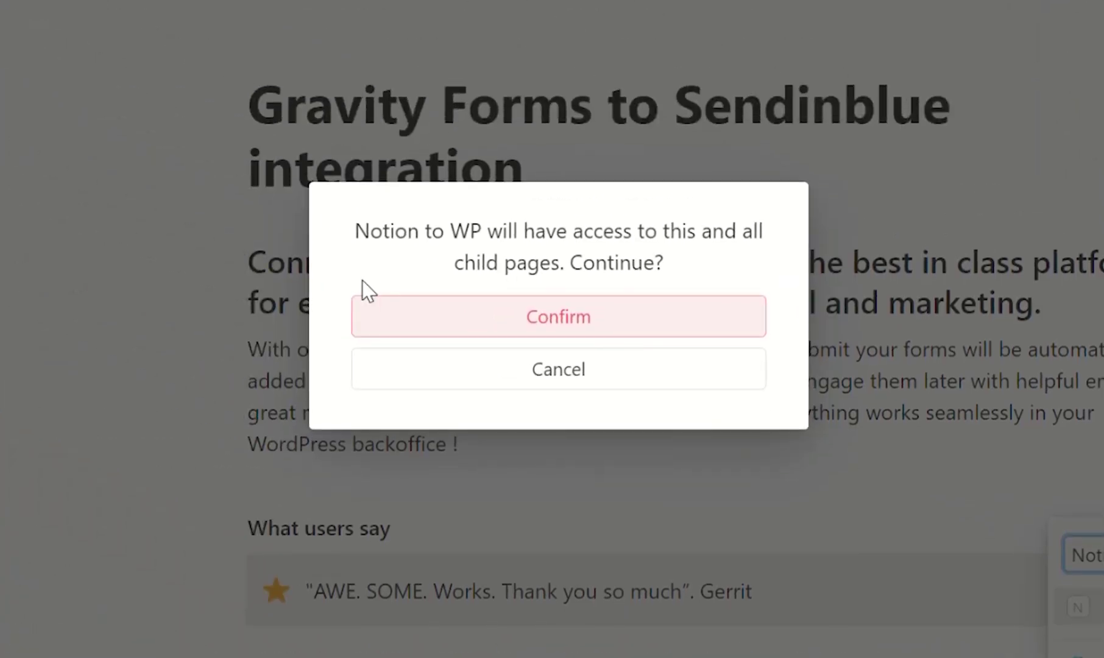
pyautogui.moveTo(400, 232); pyautogui.dragTo(665, 264)
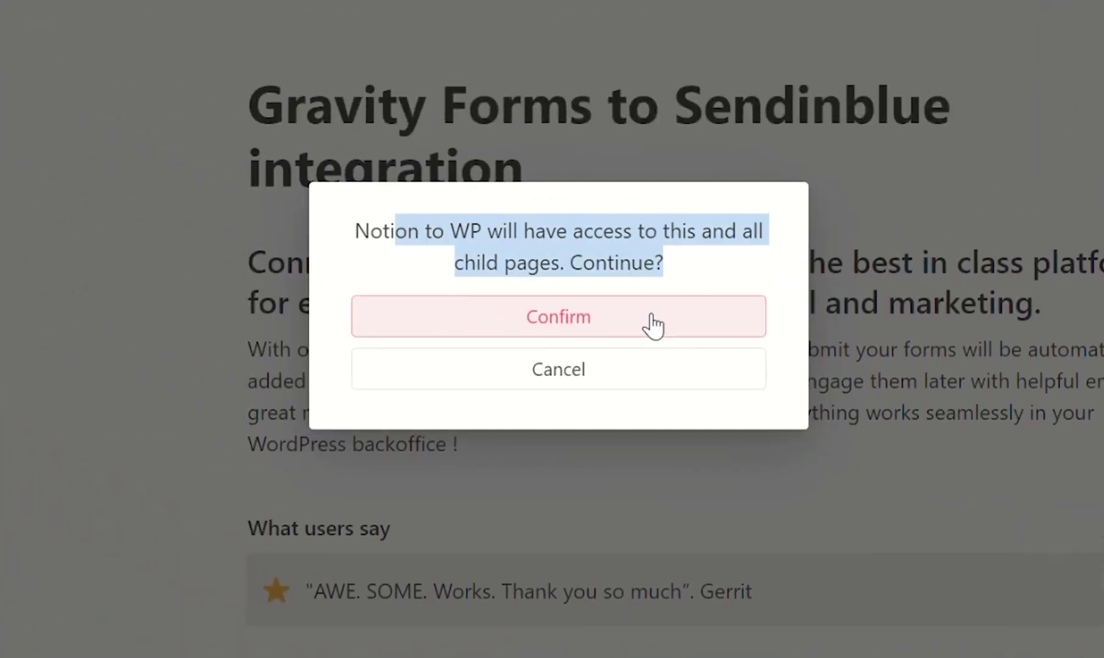
pyautogui.click(653, 323)
pyautogui.click(516, 184)
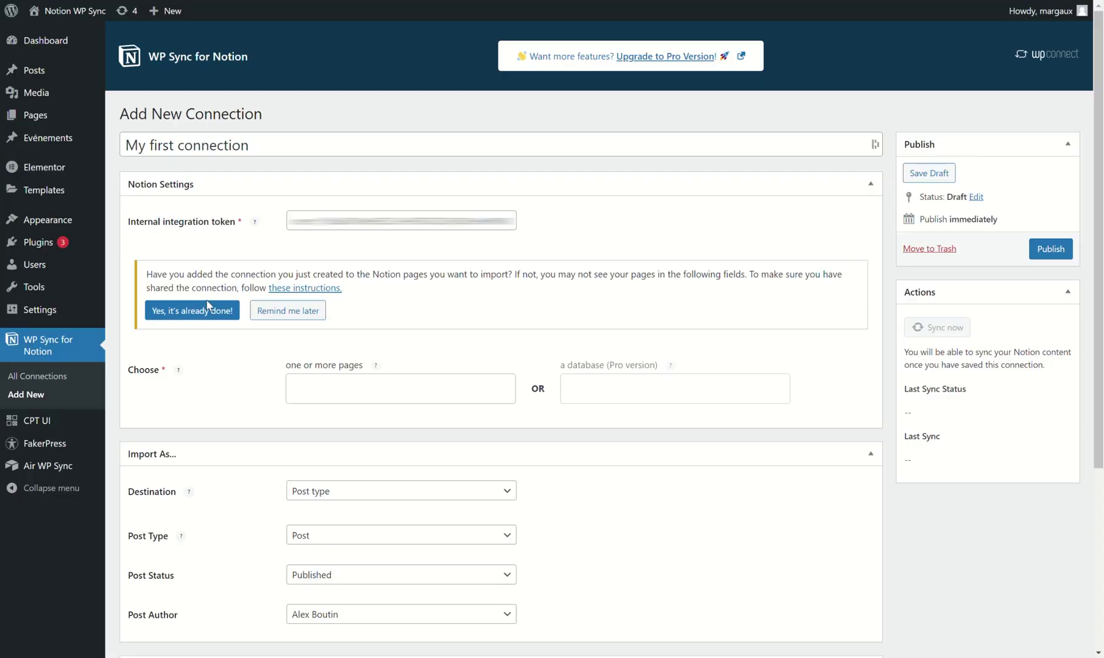
# - Back in WordPress, mark page sharing as already done and choose "Gravity Forms to Sendinblue integration" as the page to import
pyautogui.click(207, 309)
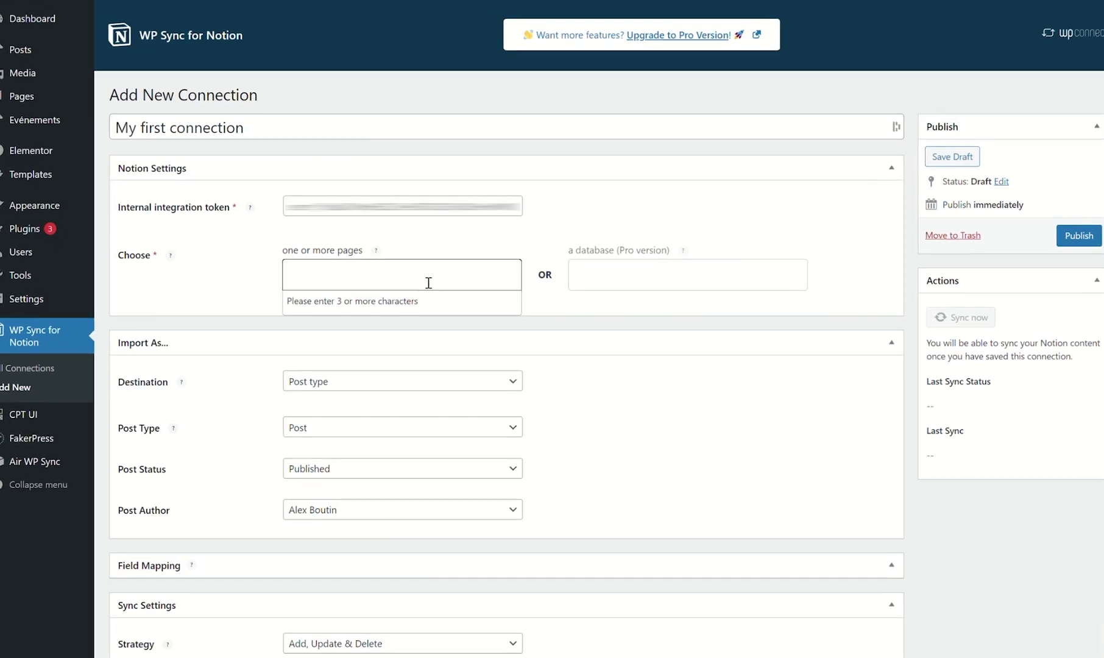
pyautogui.write('Gra')
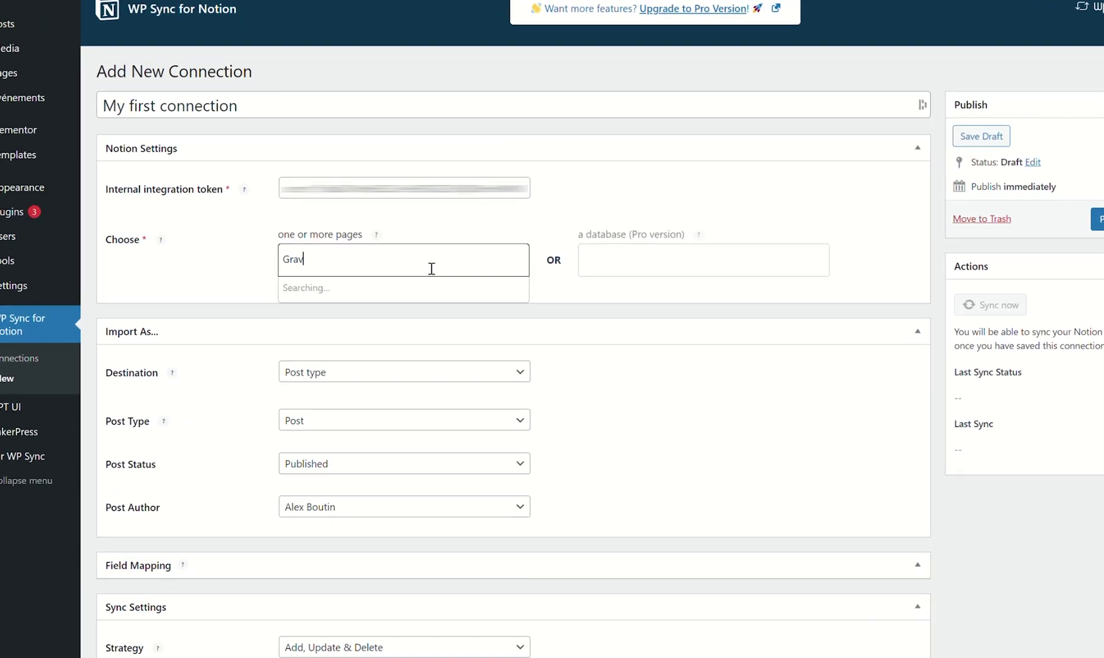
pyautogui.write('v')
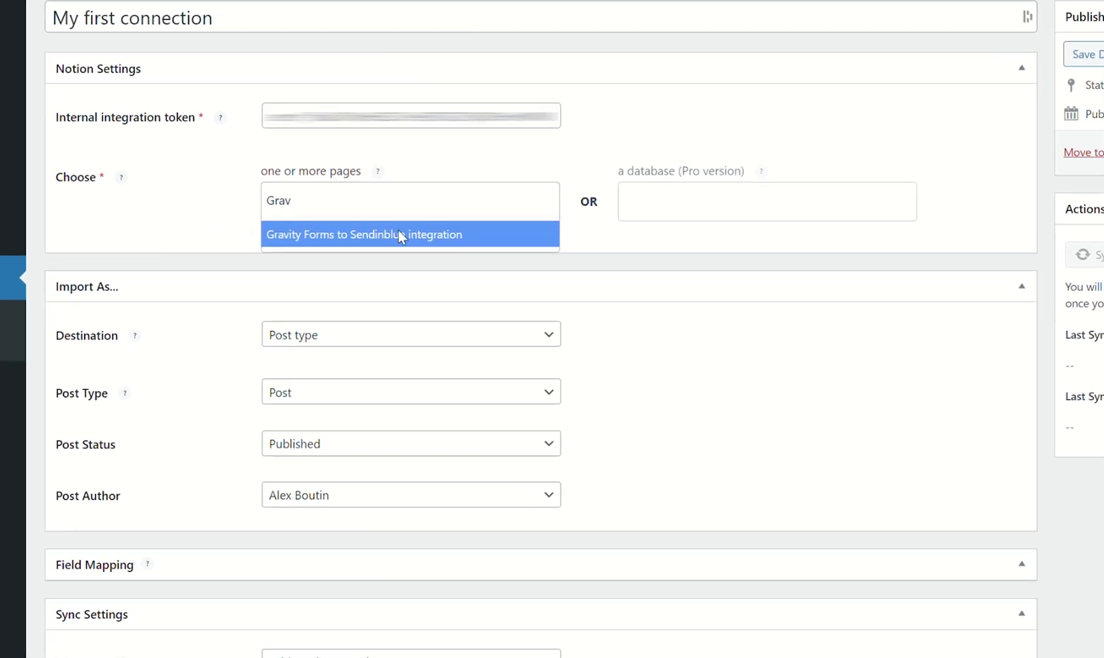
pyautogui.click(410, 242)
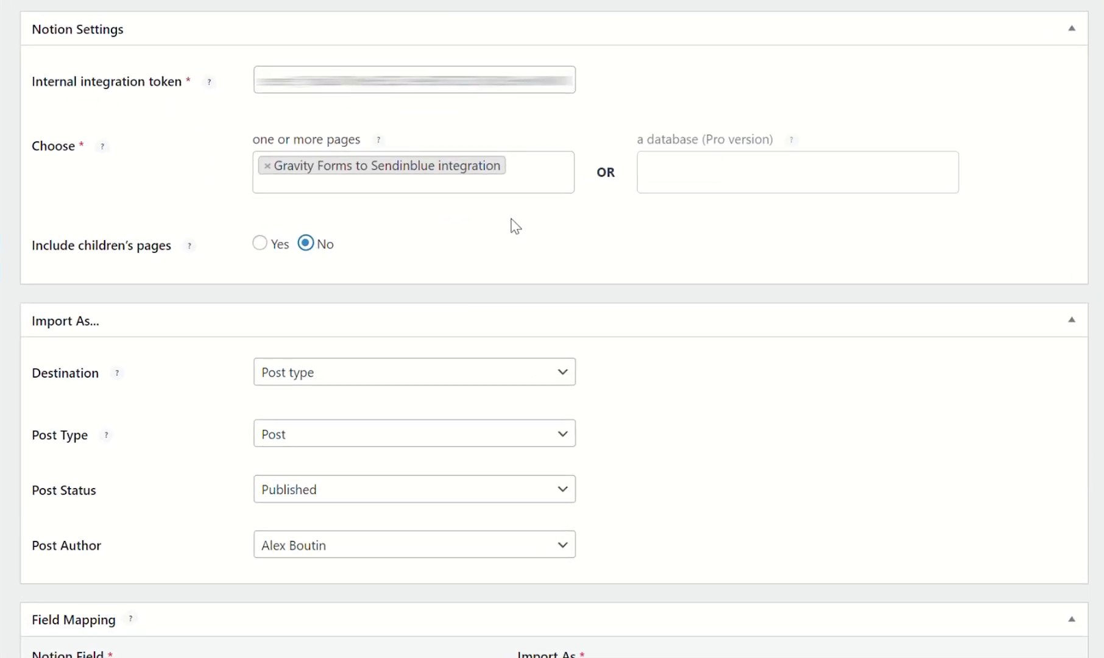
# - In the import settings, set the post status to Pending and choose the site user's account as post author
pyautogui.scroll(-5, 512, 226)
pyautogui.click(347, 172)
pyautogui.click(339, 226)
pyautogui.click(332, 283)
pyautogui.click(332, 283)
pyautogui.click(352, 318)
# - Review the existing field mappings of page title to Title and page content to Content
pyautogui.scroll(-3, 486, 264)
pyautogui.click(596, 241)
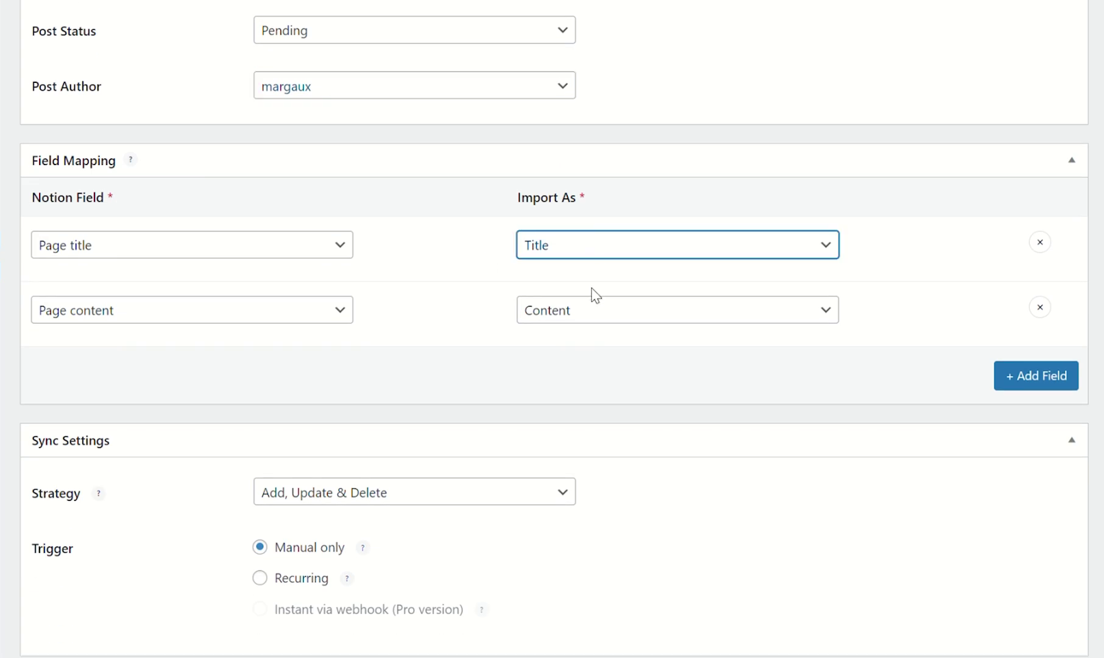
pyautogui.click(262, 247)
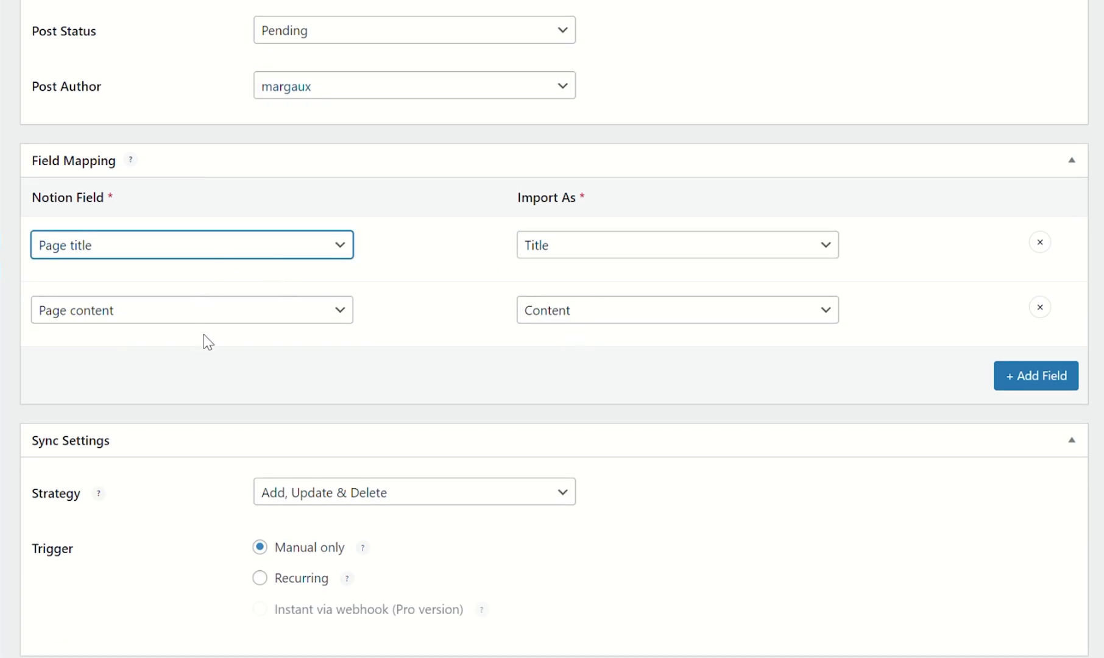
pyautogui.click(236, 314)
pyautogui.click(751, 317)
# - Add a field mapping that imports Created time as Publication Date
pyautogui.click(1030, 375)
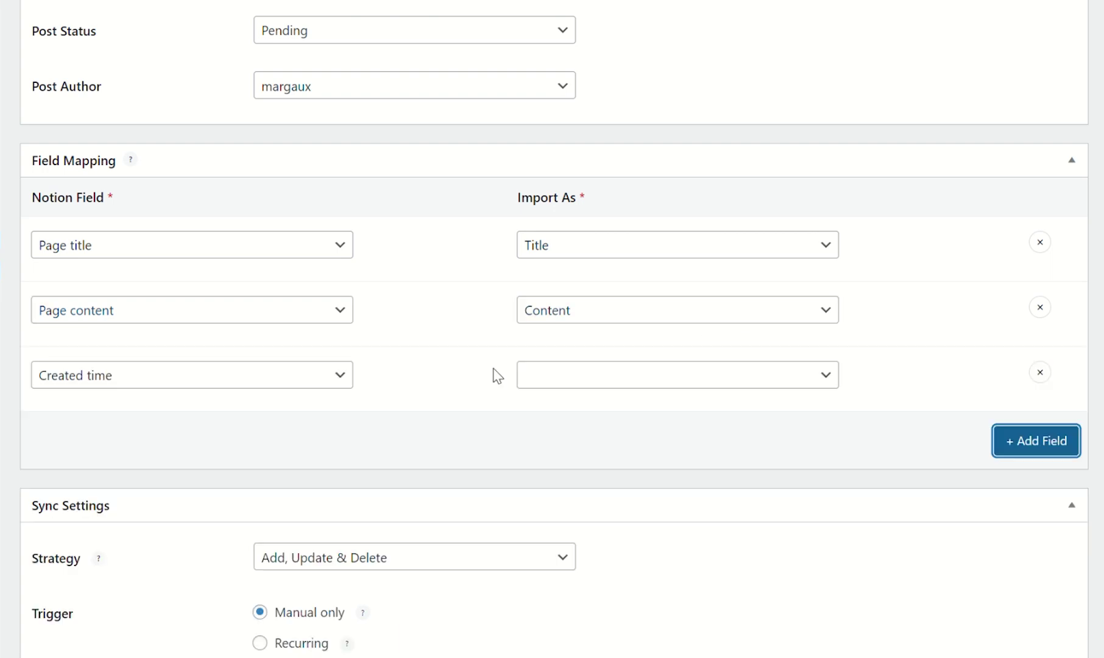
pyautogui.click(281, 385)
pyautogui.click(599, 367)
pyautogui.click(630, 498)
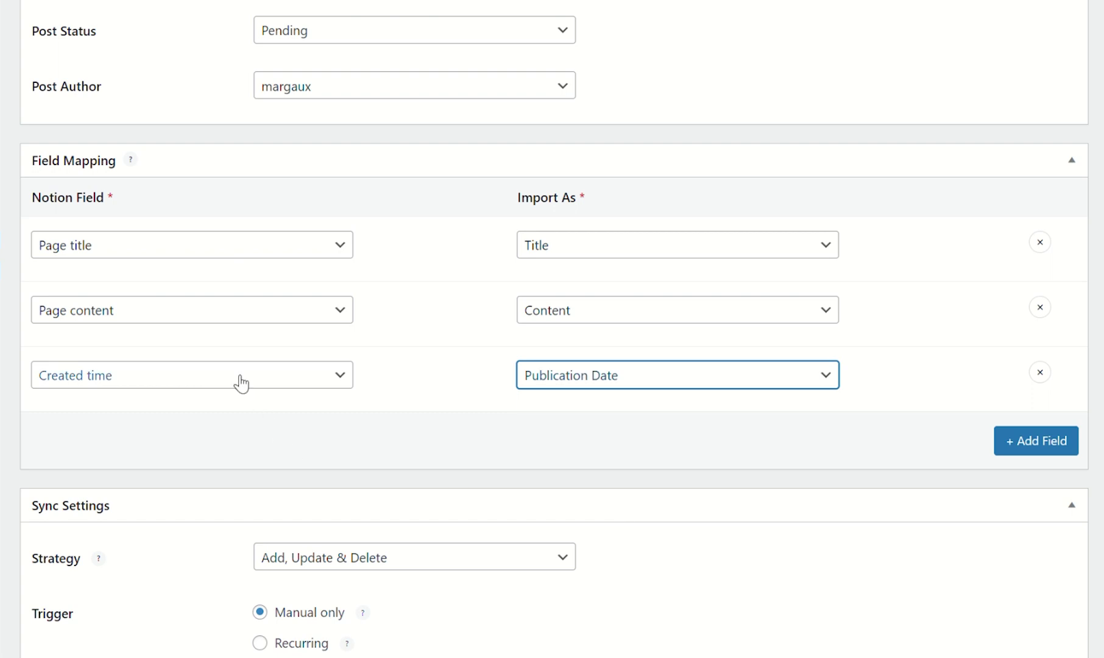
# - Examine the sync strategy setting and the help text for the Manual only trigger
pyautogui.scroll(-2, 737, 397)
pyautogui.click(397, 458)
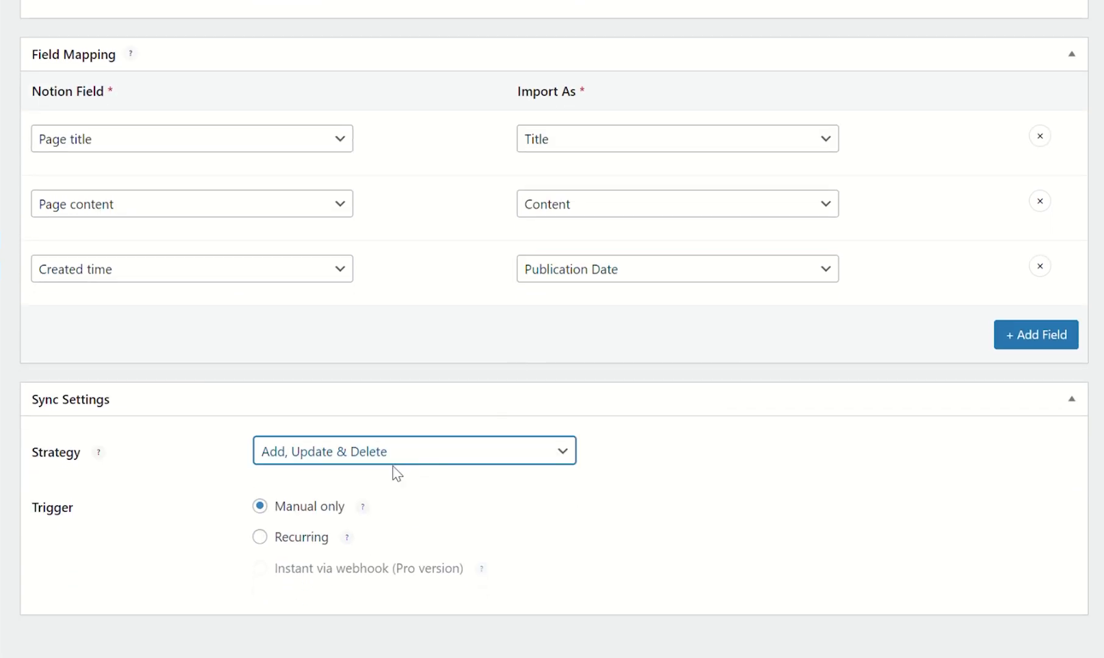
pyautogui.moveTo(373, 512)
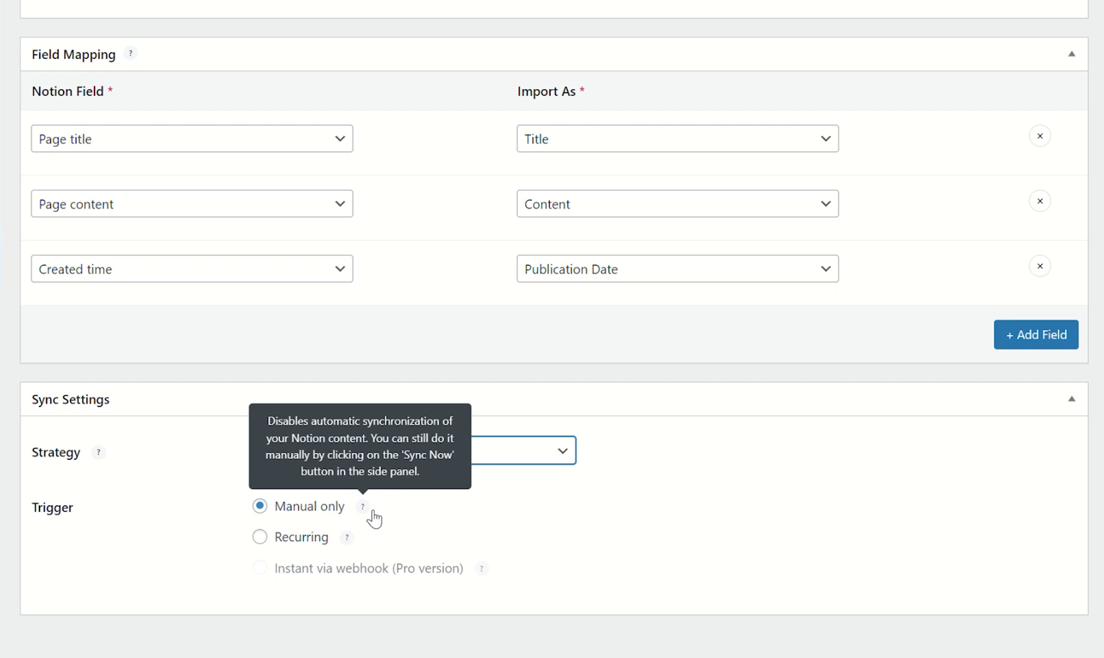
# - Try the Recurring trigger with its frequency options, and set the trigger back to Manual only
pyautogui.click(267, 540)
pyautogui.moveTo(358, 547)
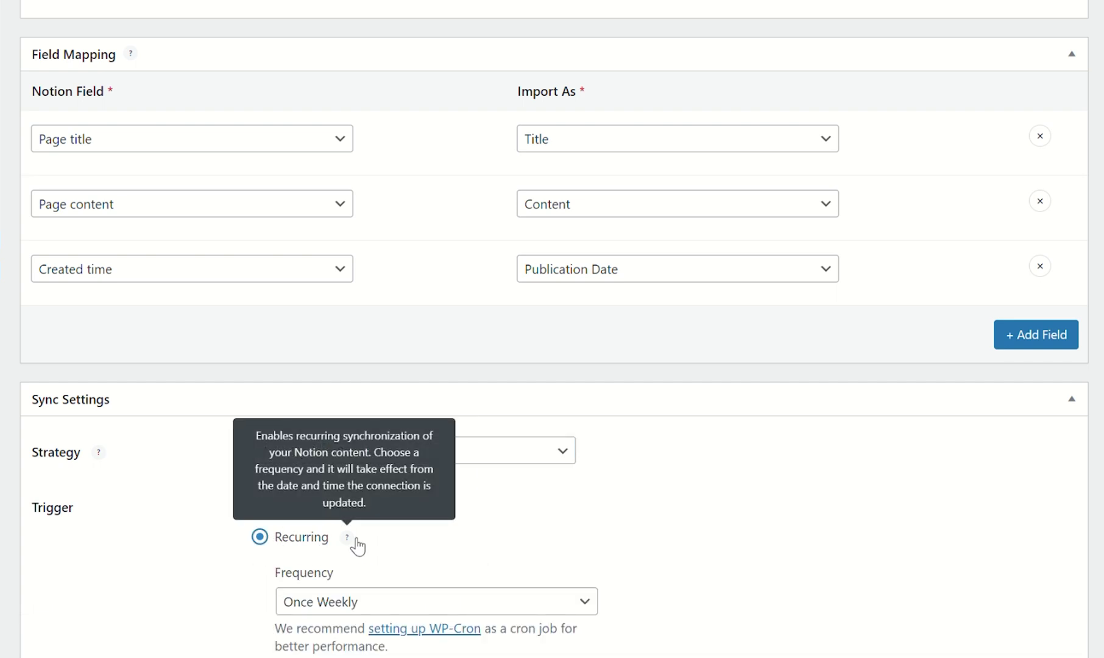
pyautogui.scroll(-3, 475, 487)
pyautogui.click(550, 430)
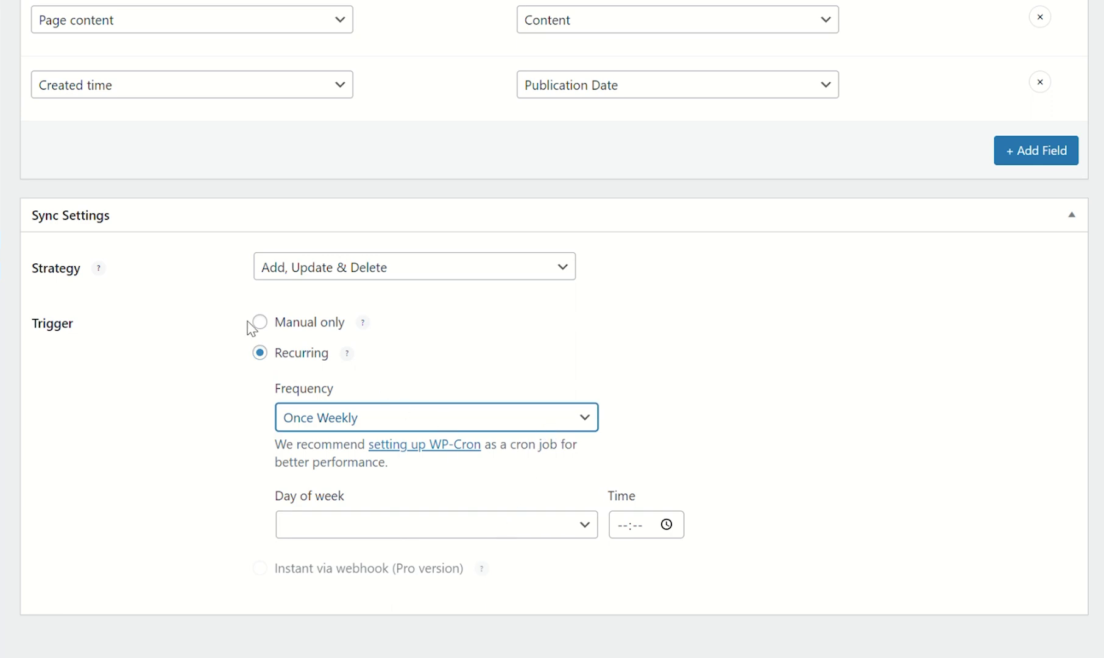
pyautogui.click(260, 323)
# - Publish the new connection and check the confirmation notice
pyautogui.scroll(5, 1008, 434)
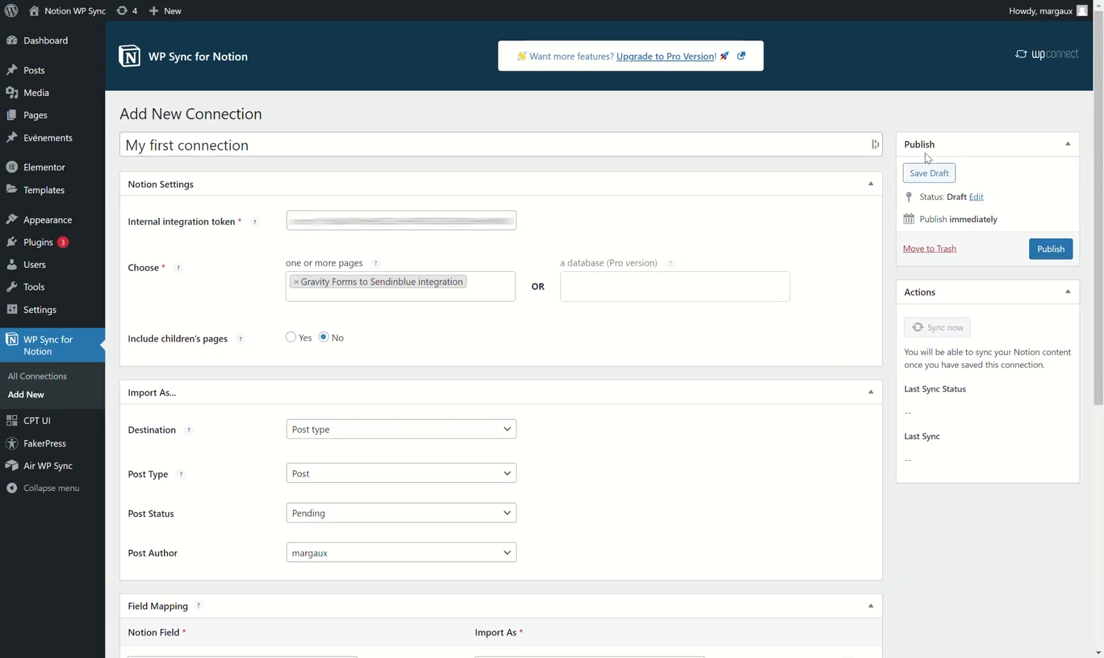
pyautogui.click(1042, 250)
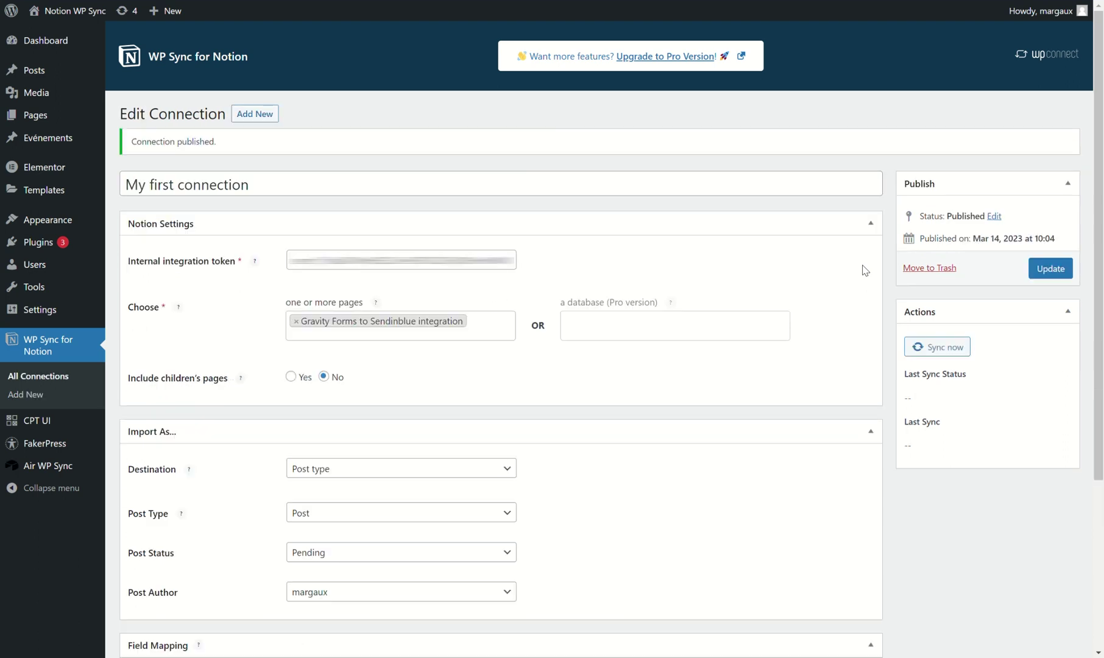
pyautogui.tripleClick(205, 147)
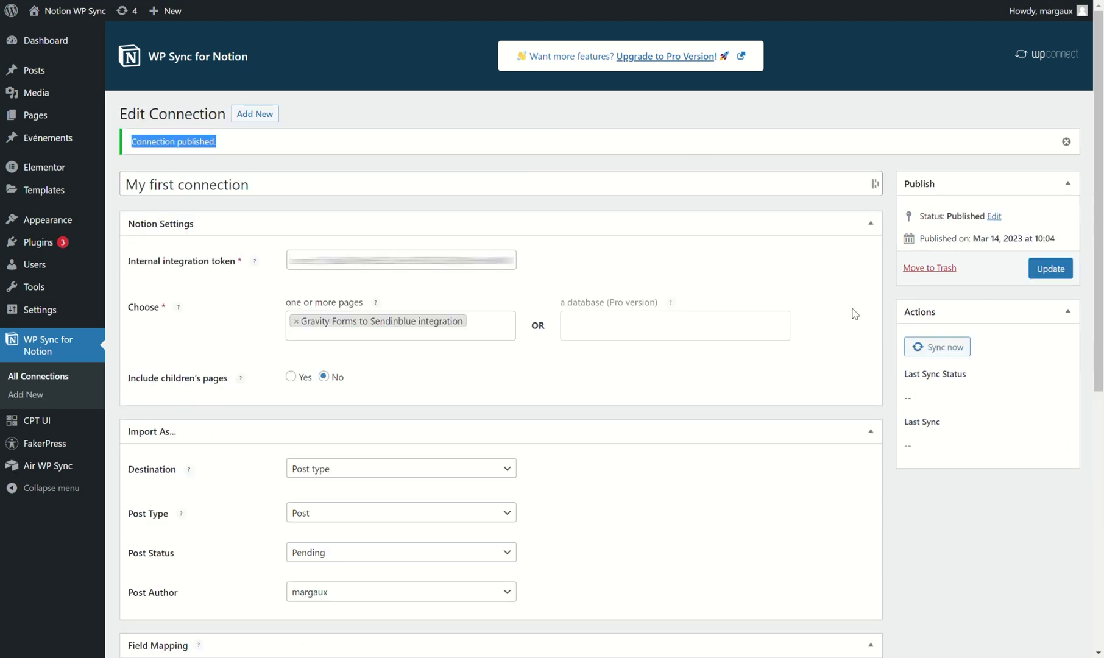
# - Check the connection's trigger setting, run a manual synchronization, and check the last sync status
pyautogui.scroll(-7, 334, 551)
pyautogui.tripleClick(312, 535)
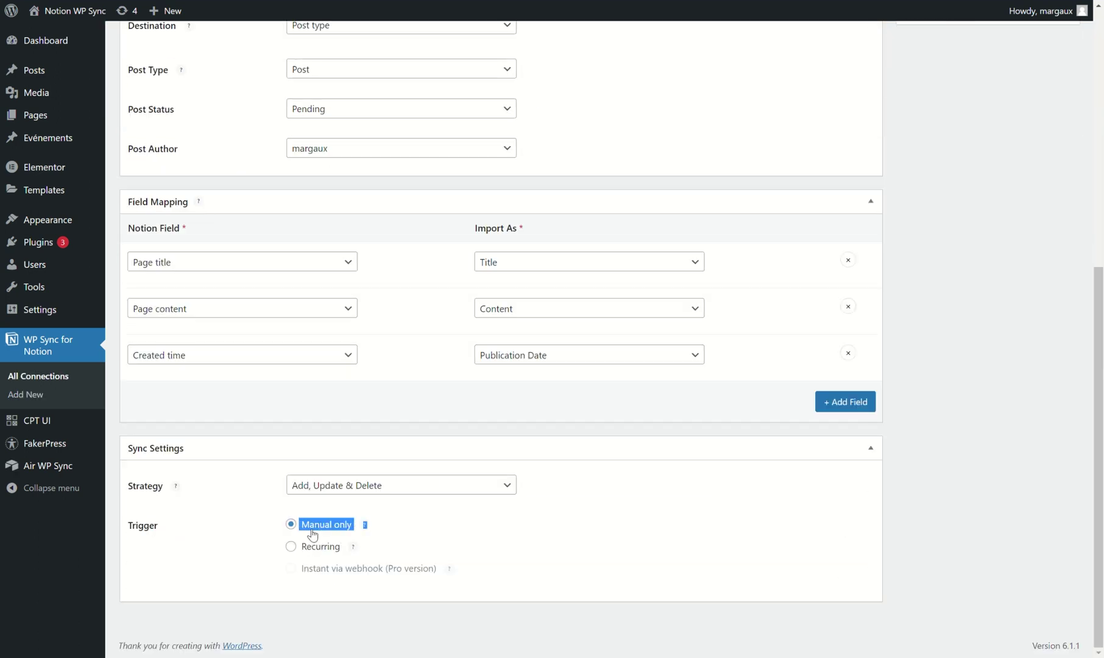
pyautogui.scroll(5, 754, 520)
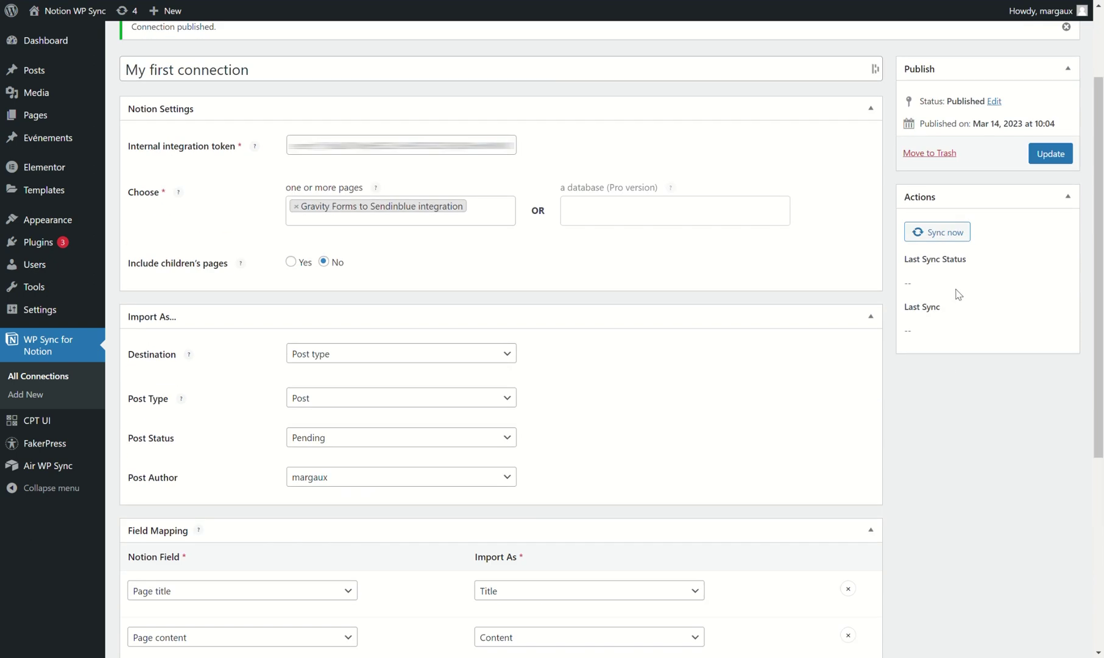
pyautogui.click(952, 240)
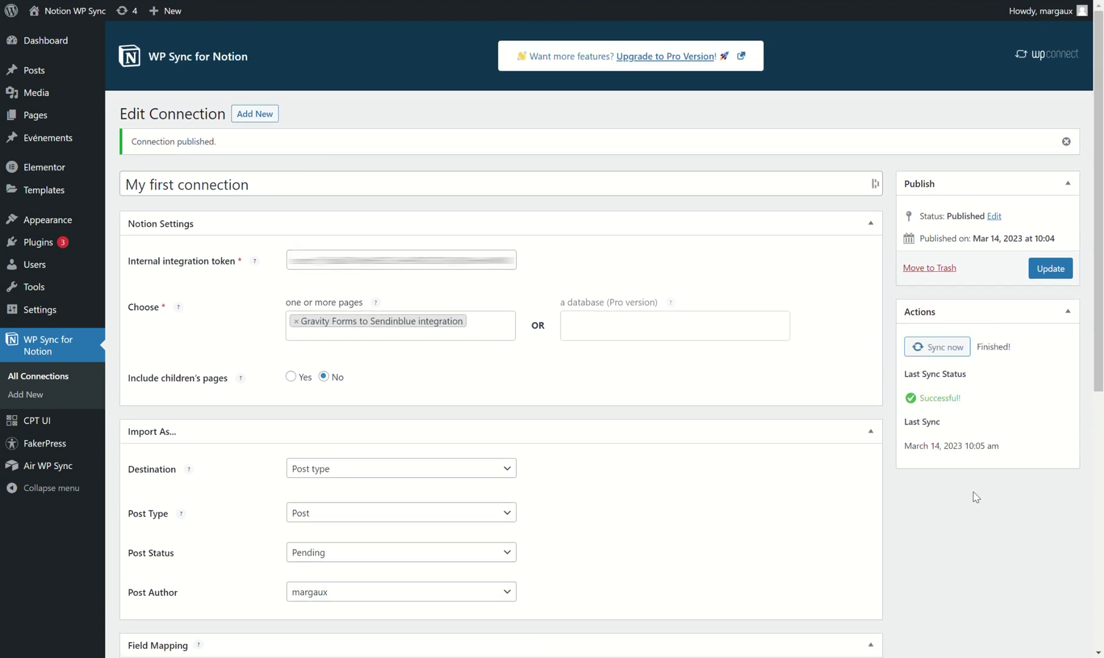
pyautogui.doubleClick(993, 346)
pyautogui.doubleClick(947, 402)
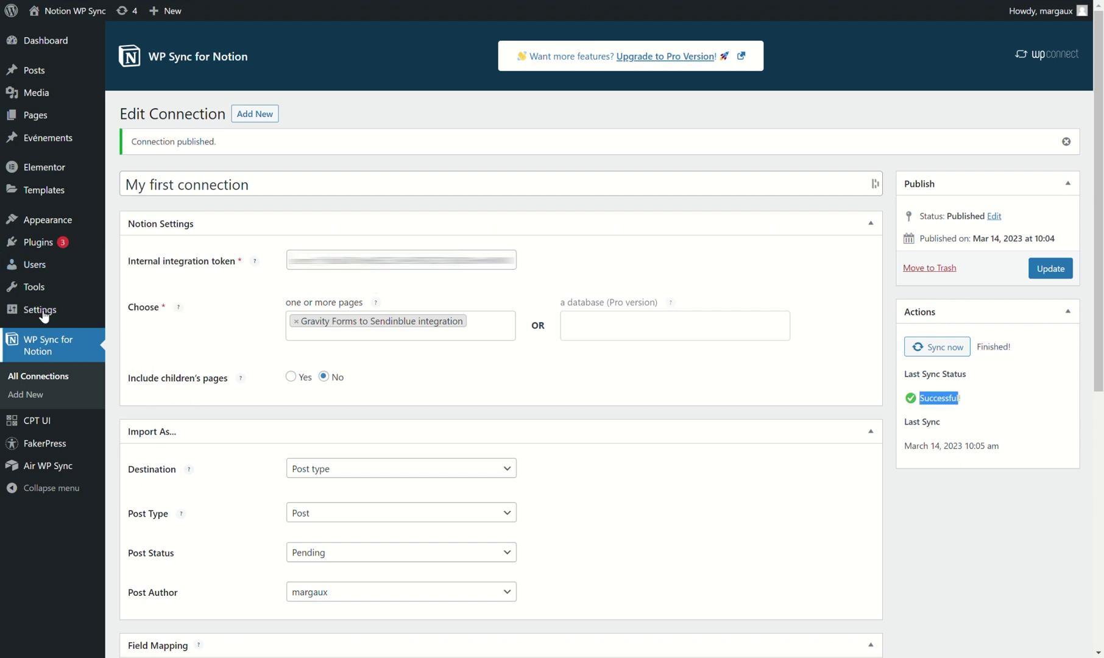
# - Preview the imported Gravity Forms to Sendinblue integration post from the posts list and compare it with its source page in Notion
pyautogui.click(39, 77)
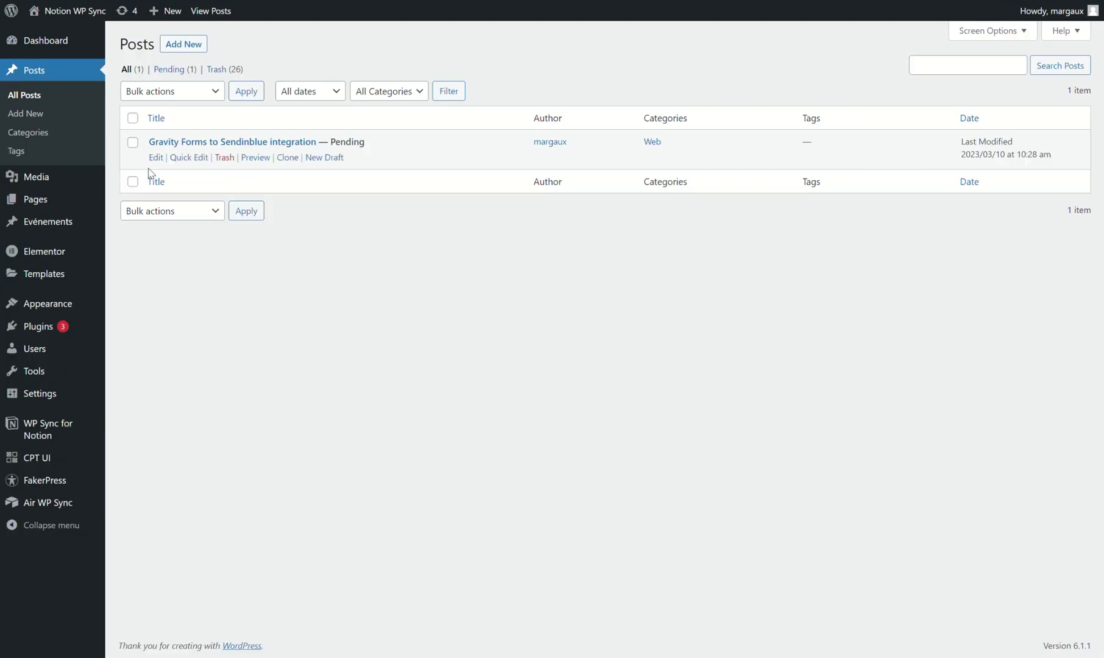
pyautogui.click(256, 158)
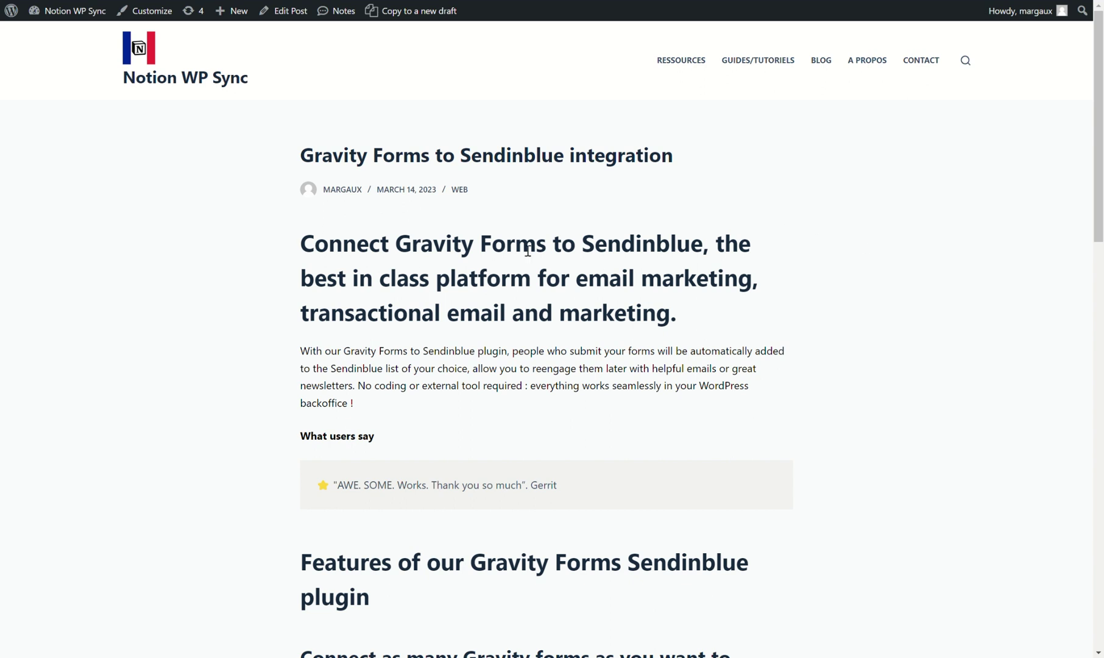
pyautogui.scroll(-13, 418, 342)
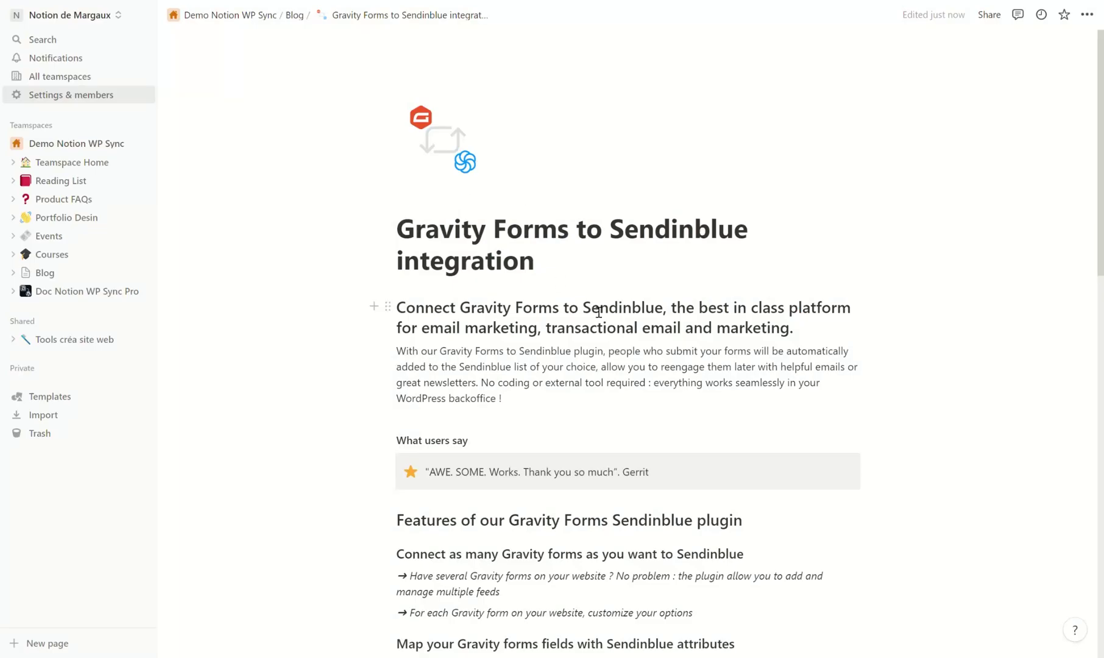
pyautogui.scroll(-15, 599, 312)
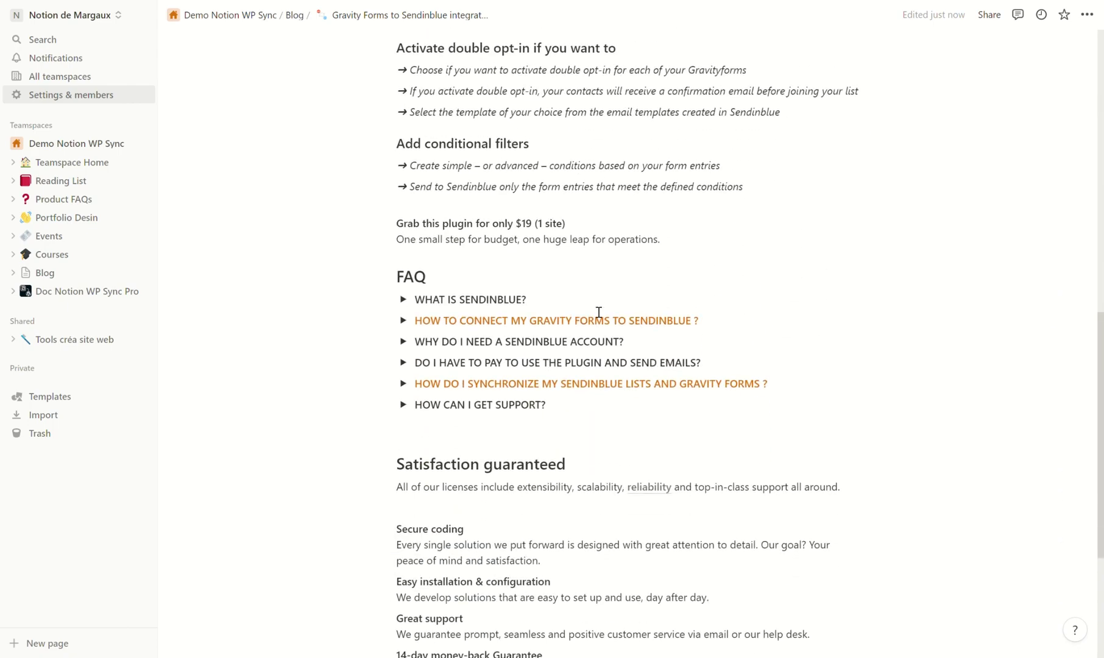
pyautogui.scroll(-4, 598, 312)
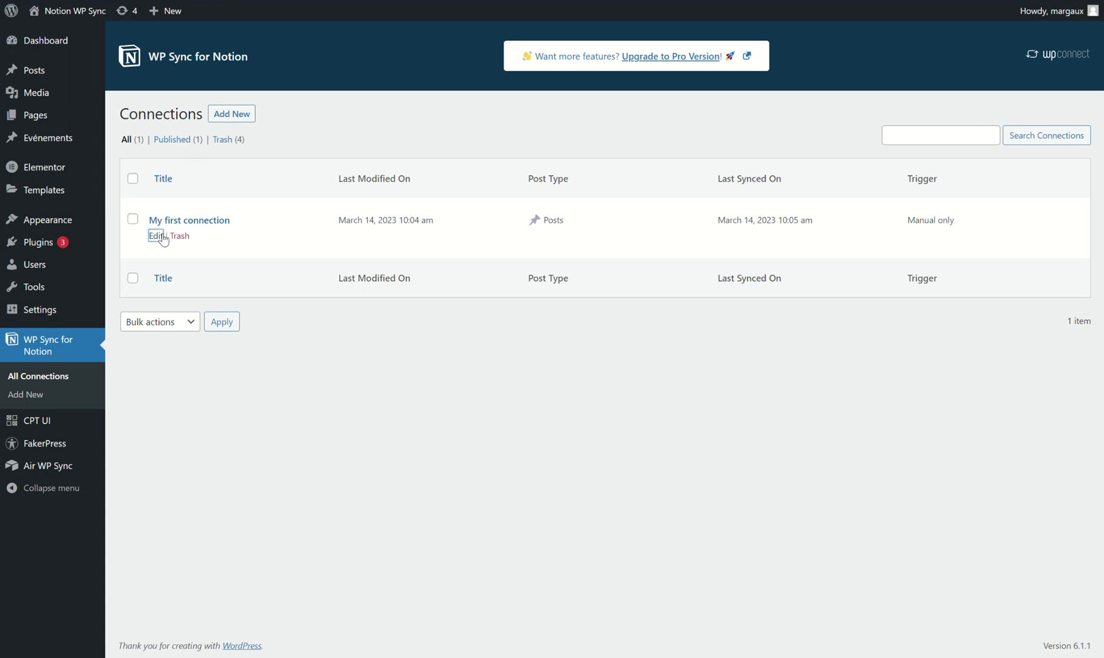
# - Open My first connection for editing and remove Gravity Forms to Sendinblue integration from its selected pages
pyautogui.click(156, 236)
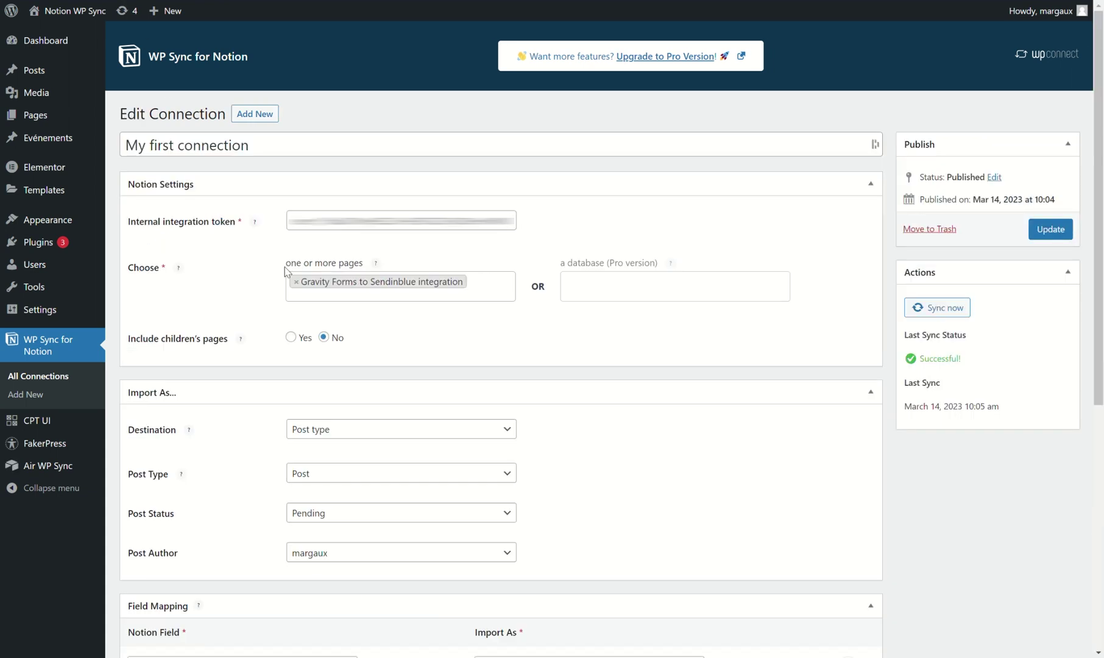
pyautogui.click(298, 283)
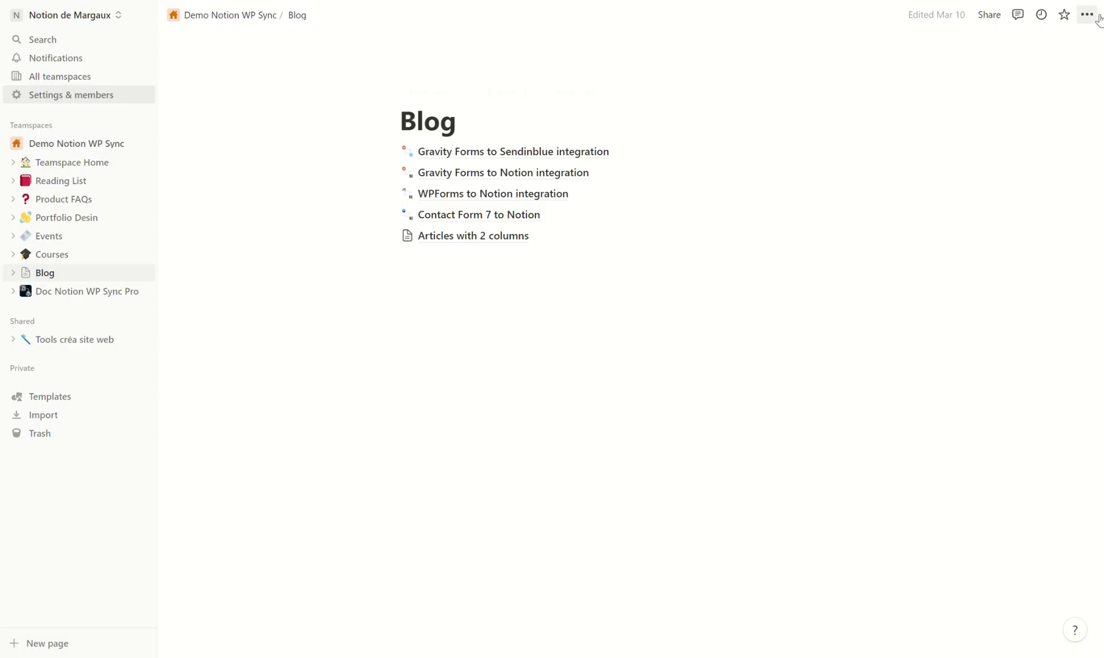
# - In Notion, add the Notion to WP connection to the Blog page and approve access to its child pages
pyautogui.click(1088, 14)
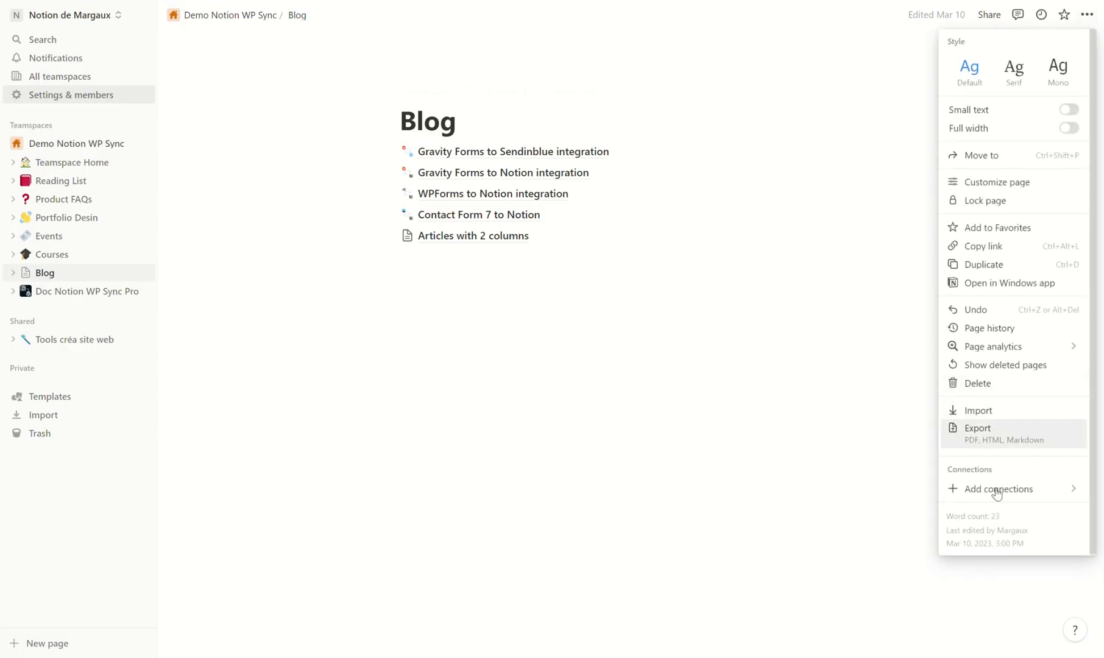
pyautogui.moveTo(990, 501)
pyautogui.write('Noti')
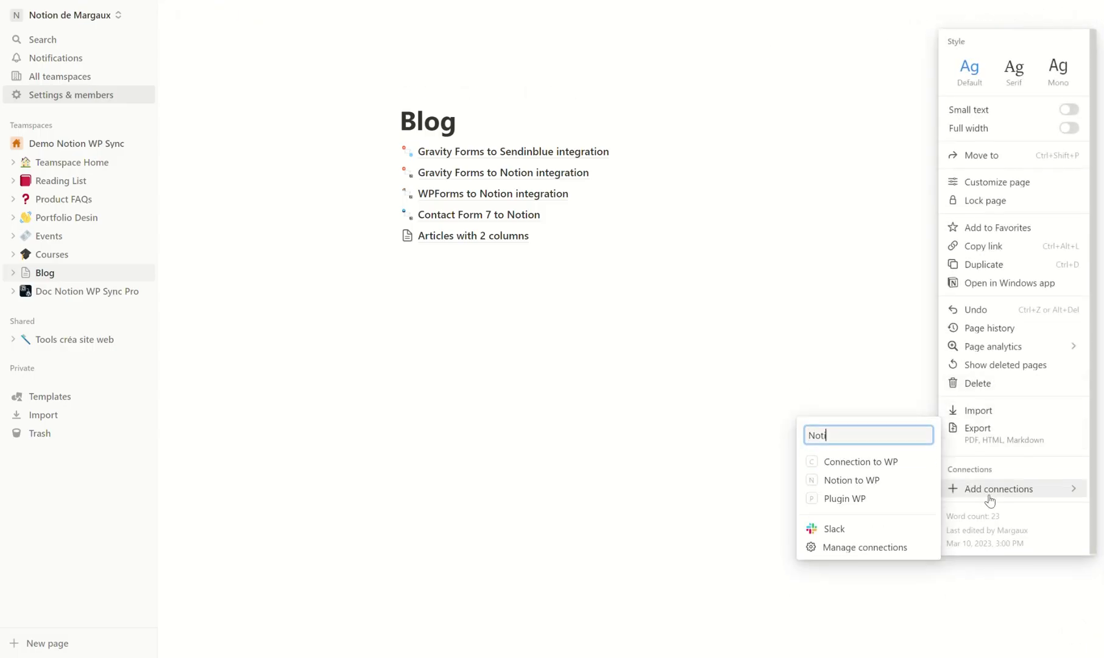
pyautogui.click(852, 480)
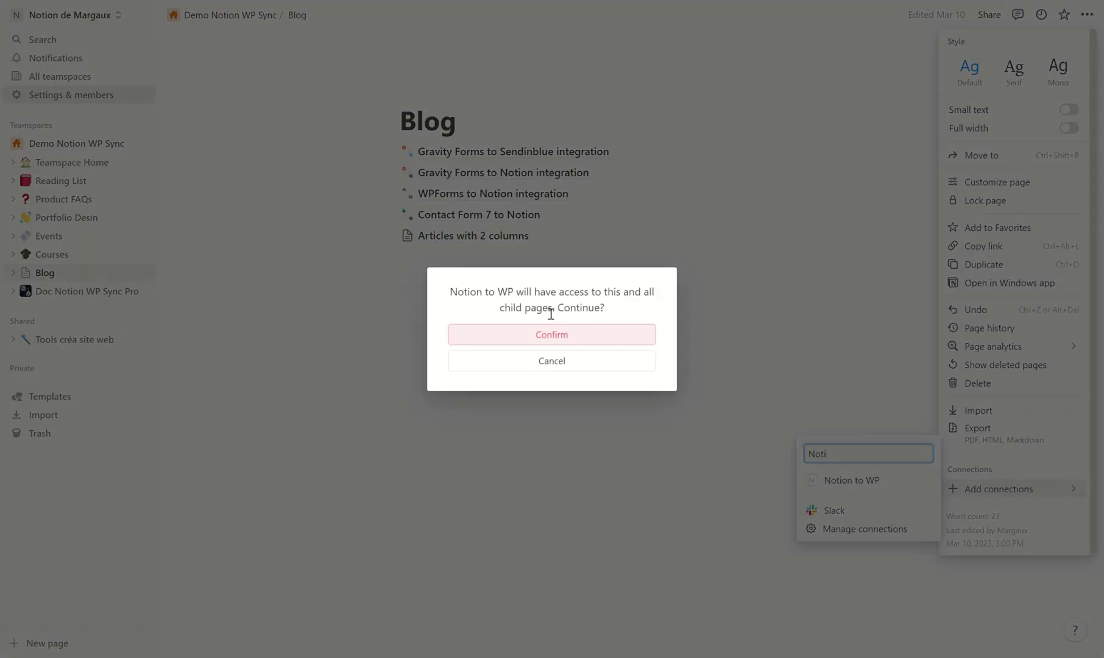
pyautogui.moveTo(630, 298); pyautogui.dragTo(561, 311)
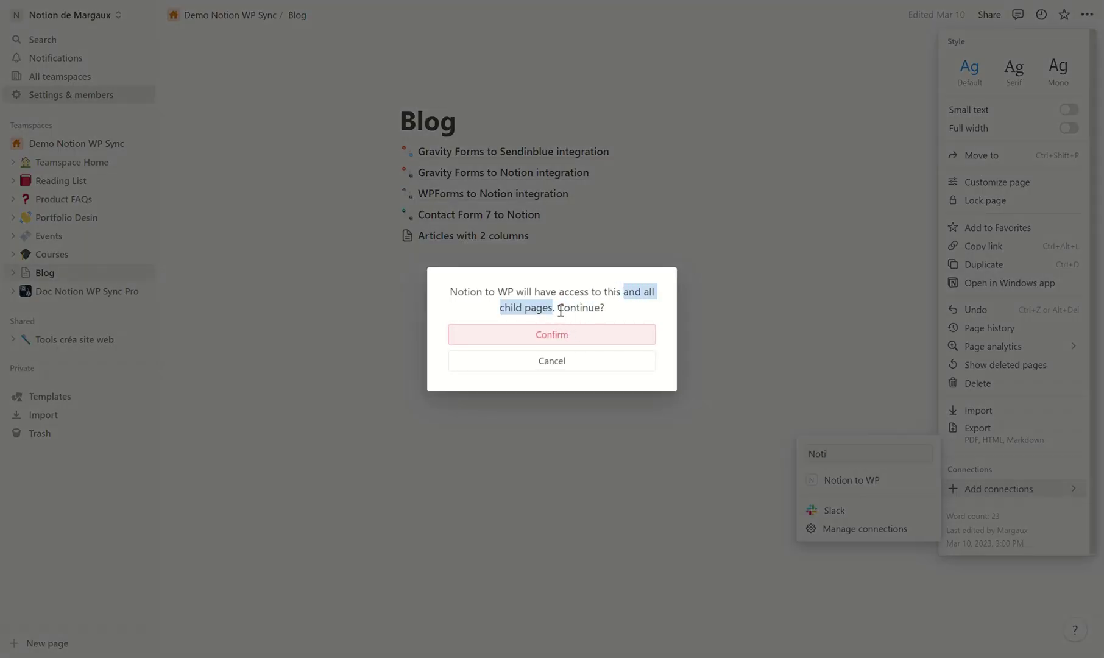
pyautogui.click(587, 341)
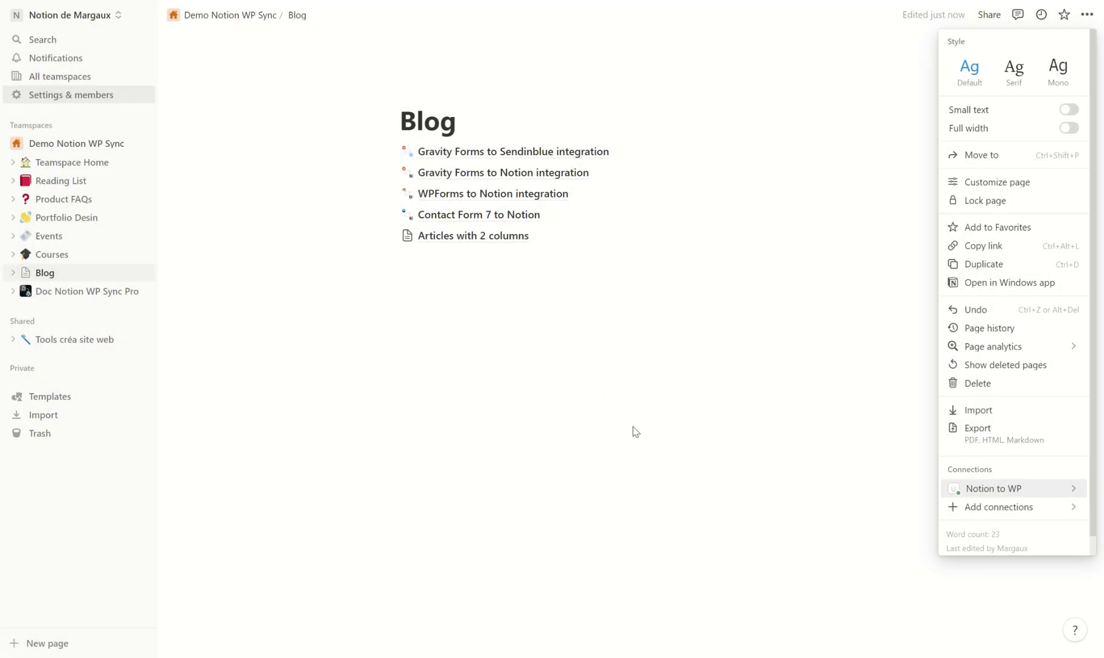
pyautogui.click(633, 434)
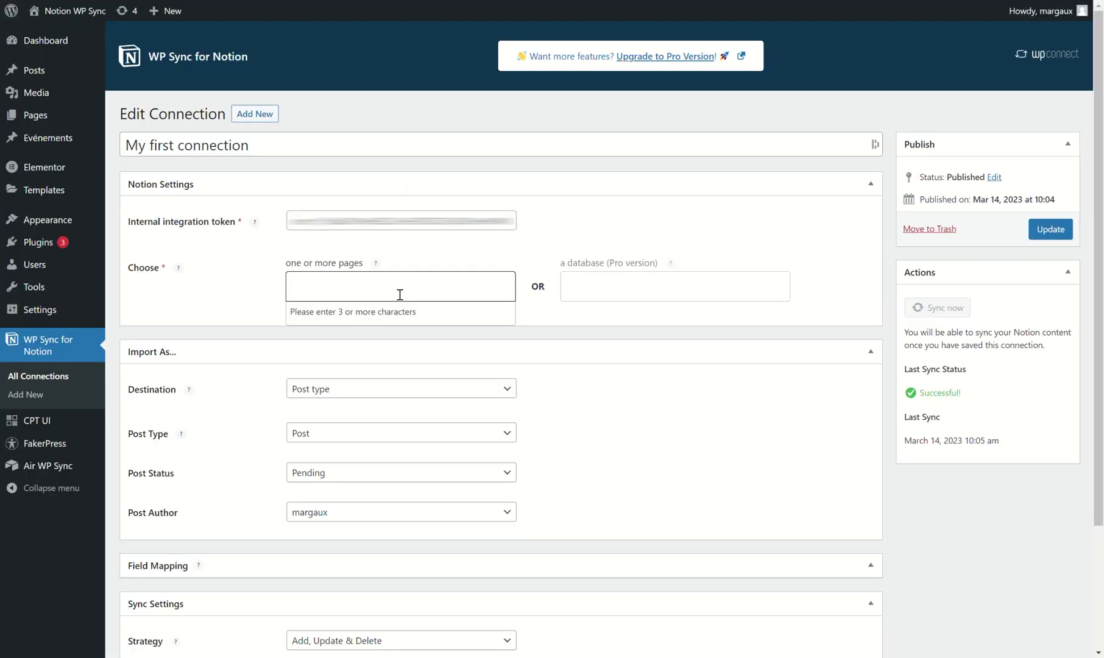
# - In the WordPress connection, select the Blog page as the source and set Include children's pages to Yes
pyautogui.click(399, 295)
pyautogui.write('Blo')
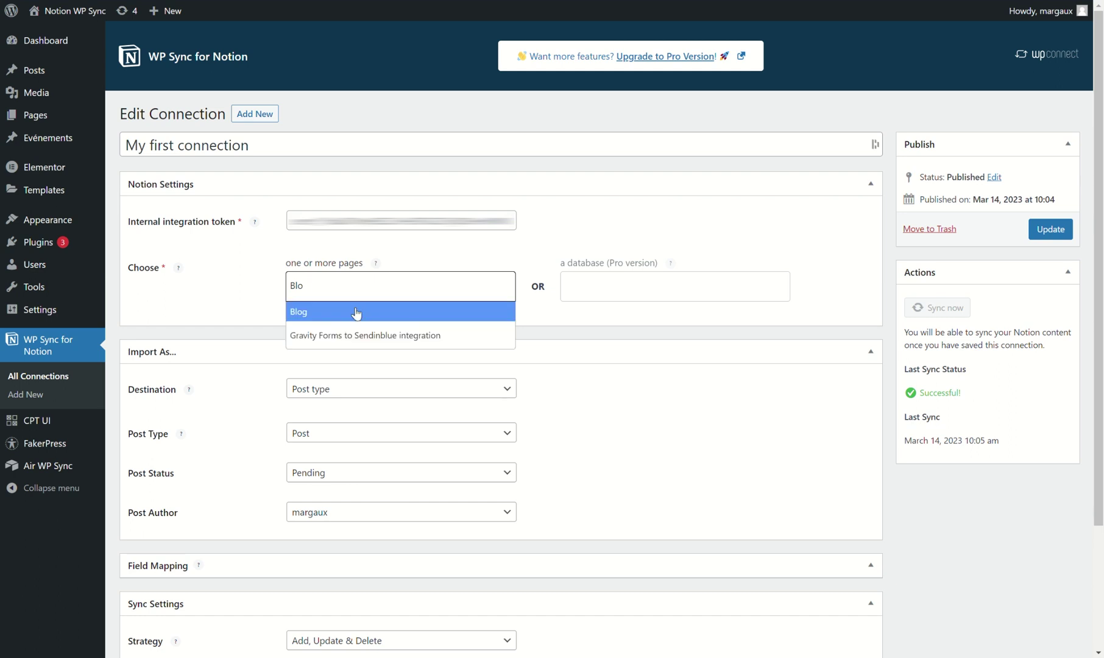
pyautogui.click(354, 313)
pyautogui.moveTo(242, 344)
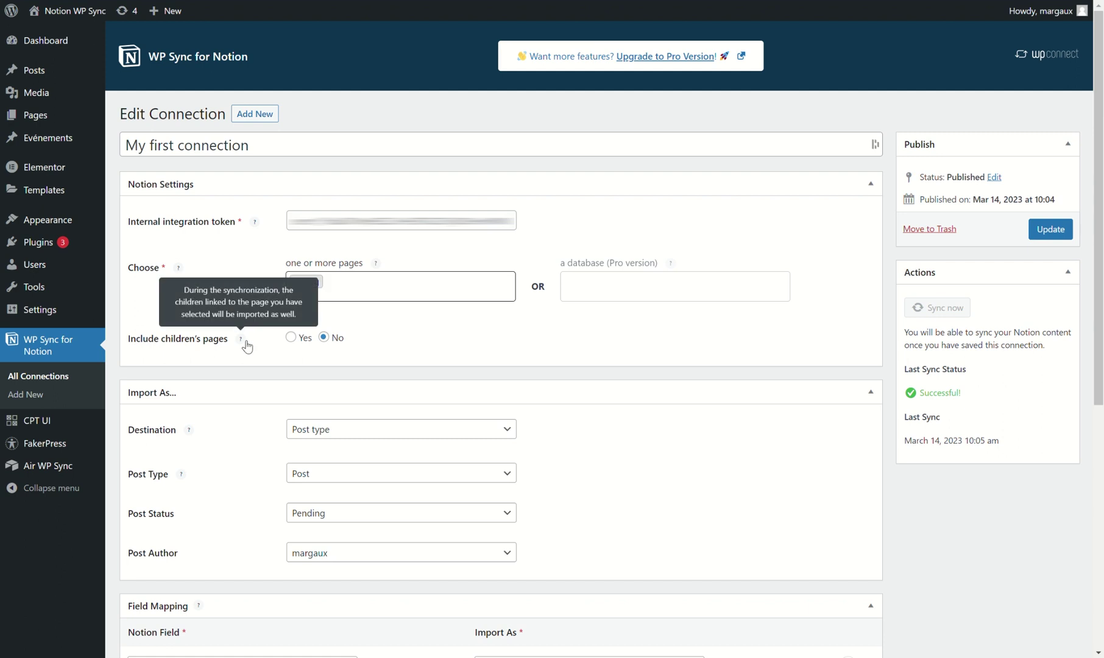
pyautogui.click(291, 338)
# - Review the import settings and field mappings, and update the connection to save the changes
pyautogui.scroll(-1, 433, 342)
pyautogui.scroll(-1, 430, 336)
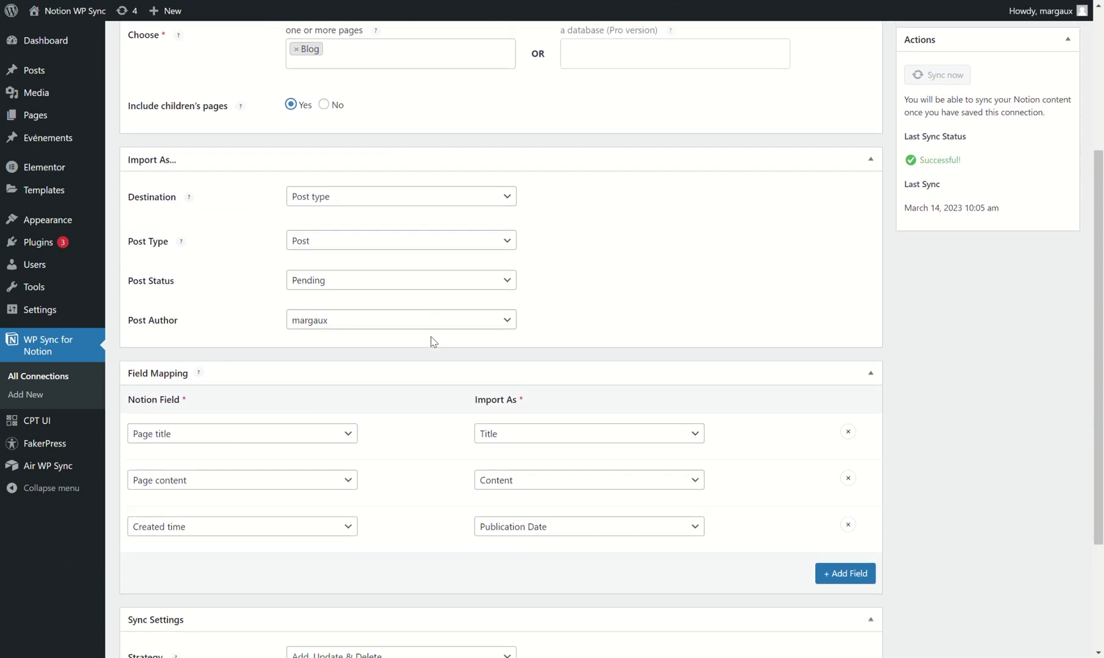
pyautogui.scroll(1, 521, 439)
pyautogui.scroll(3, 521, 438)
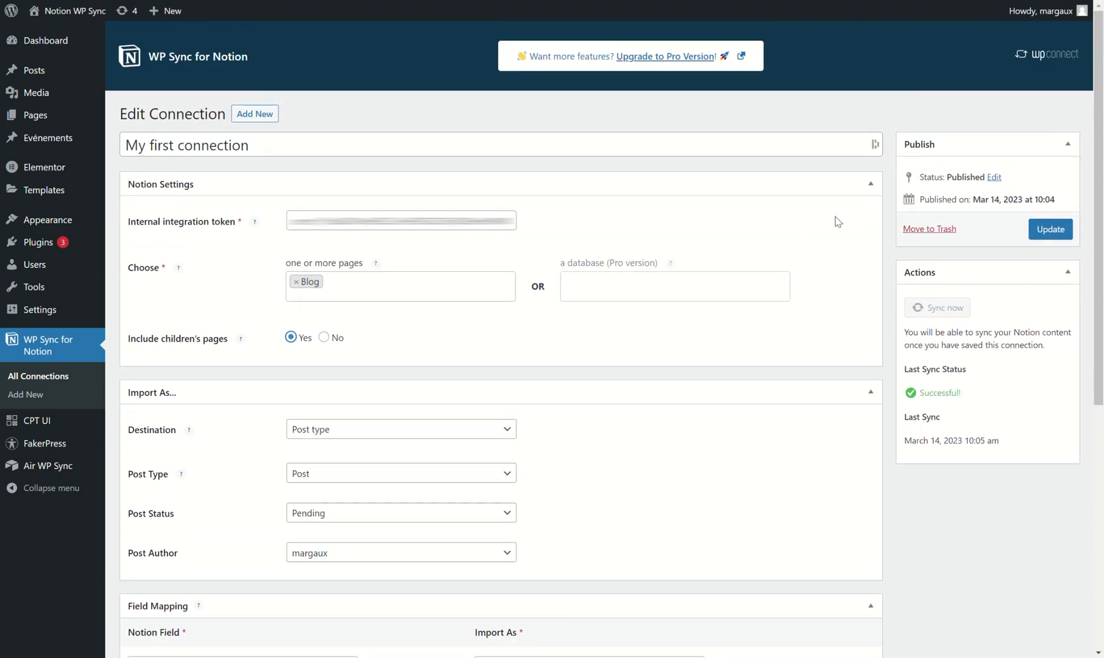
pyautogui.click(1052, 232)
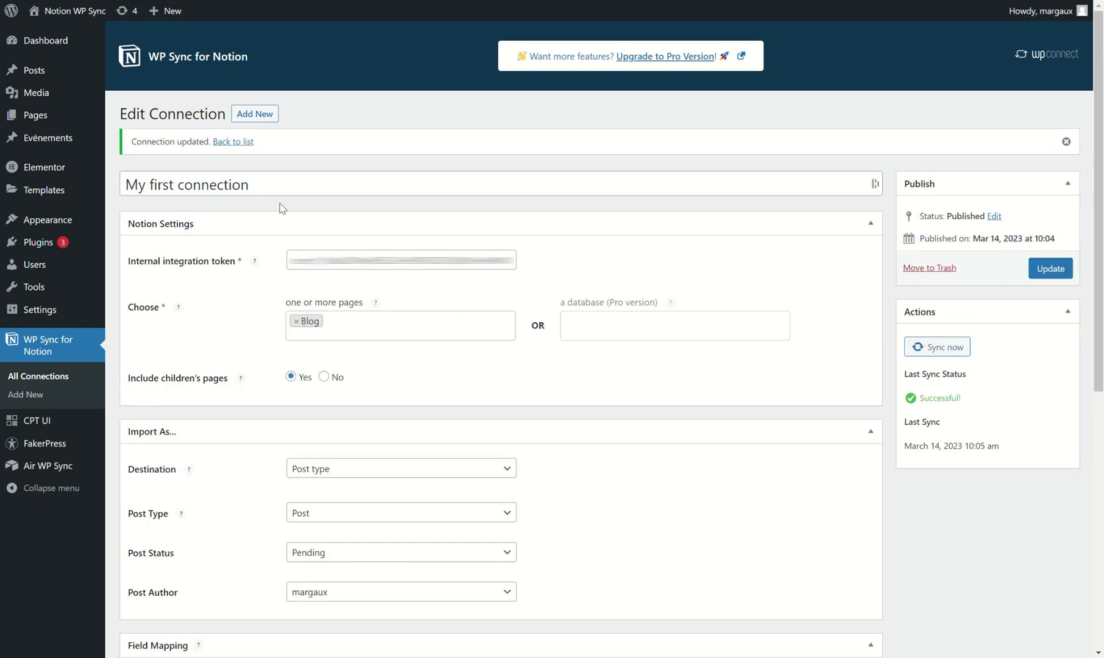
pyautogui.tripleClick(162, 145)
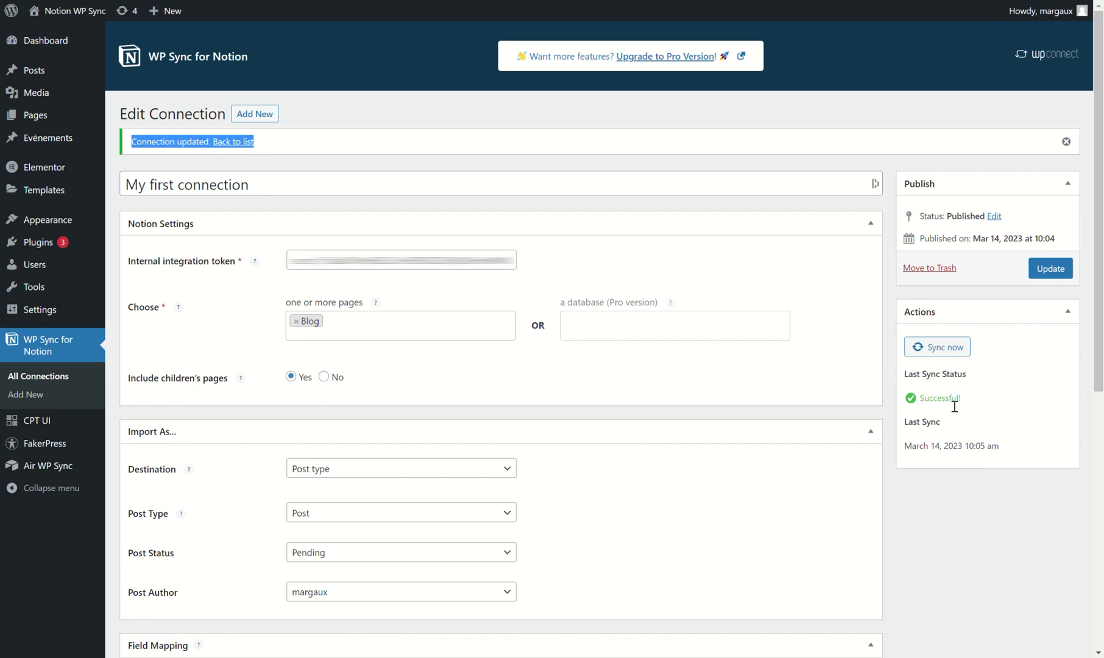
# - Synchronize the updated connection, check its sync status, and open the posts list
pyautogui.click(947, 348)
pyautogui.click(968, 385)
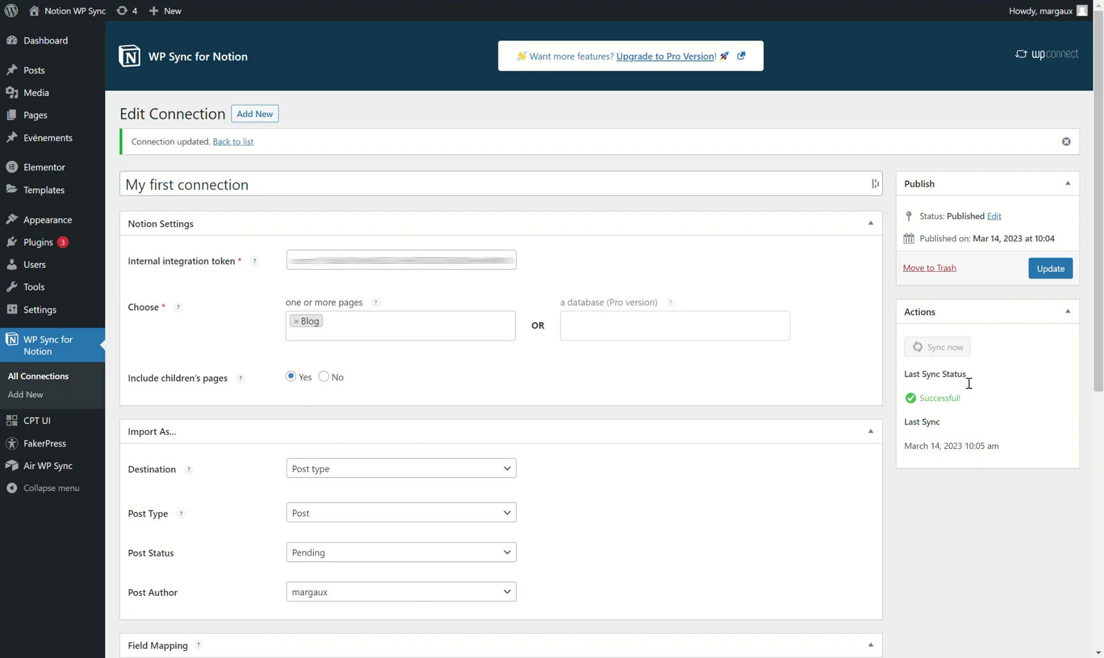
pyautogui.doubleClick(999, 351)
pyautogui.doubleClick(956, 401)
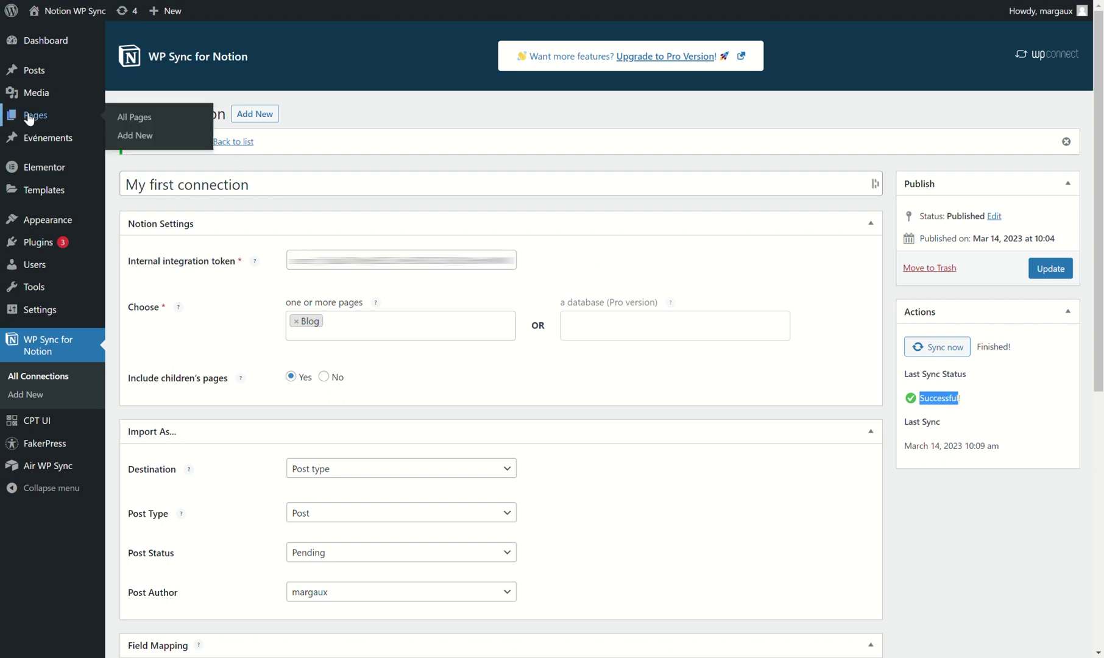
pyautogui.click(31, 79)
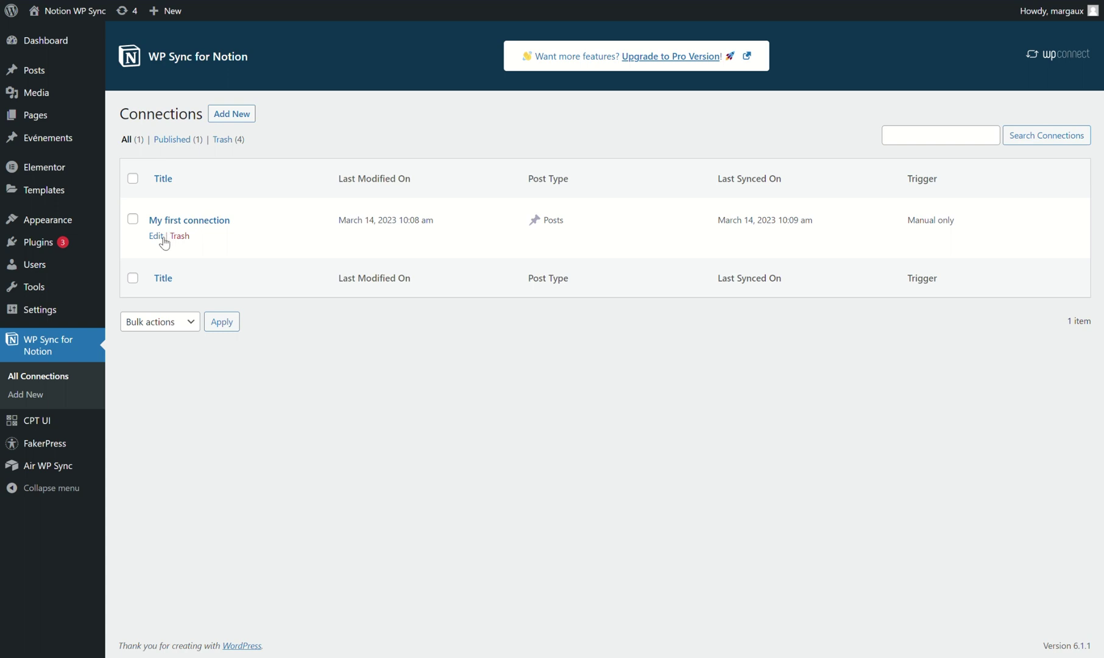
# - Open My first connection for editing again and remove Blog from its selected pages
pyautogui.click(157, 236)
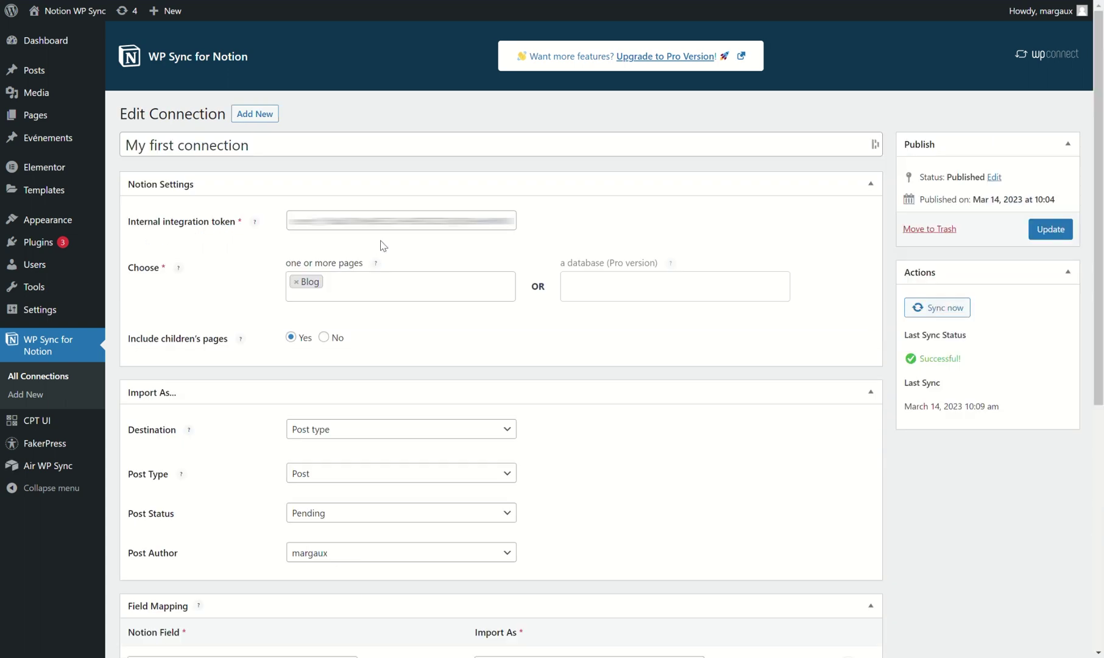
pyautogui.click(294, 286)
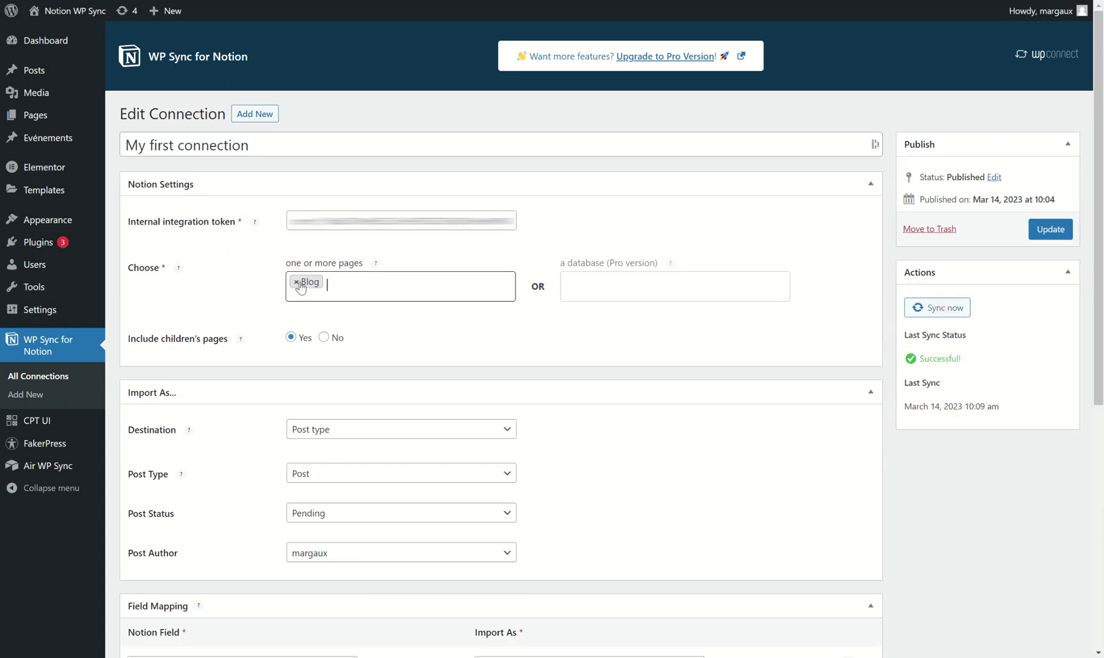
pyautogui.click(261, 286)
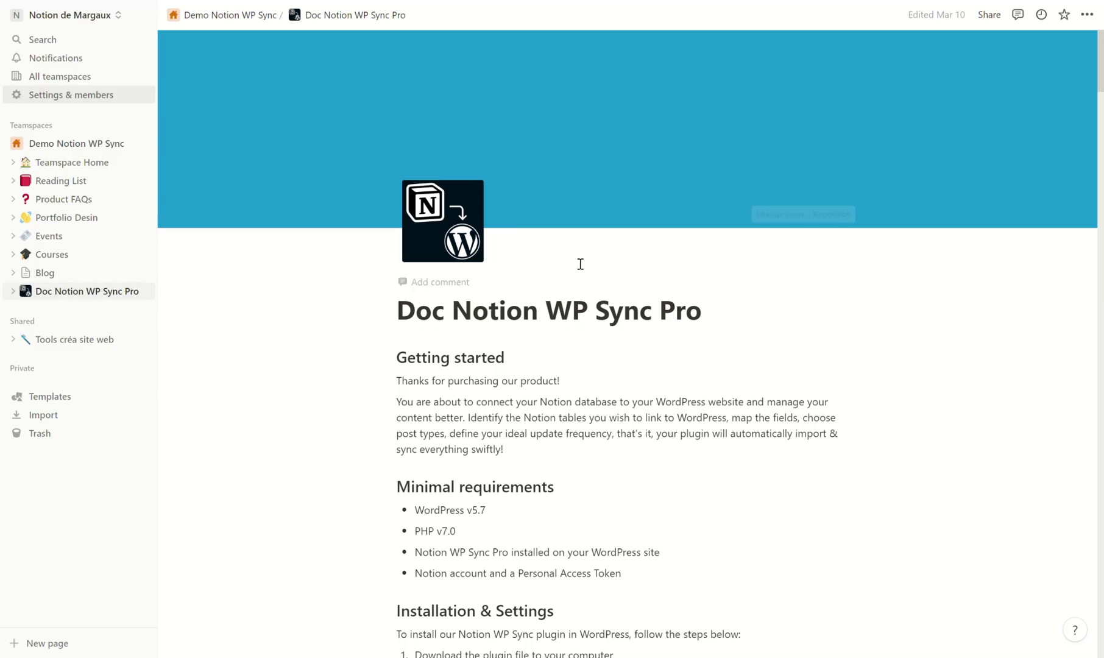
# - Add the Notion to WP connection to the Doc Notion WP Sync Pro page in Notion
pyautogui.scroll(-20, 579, 401)
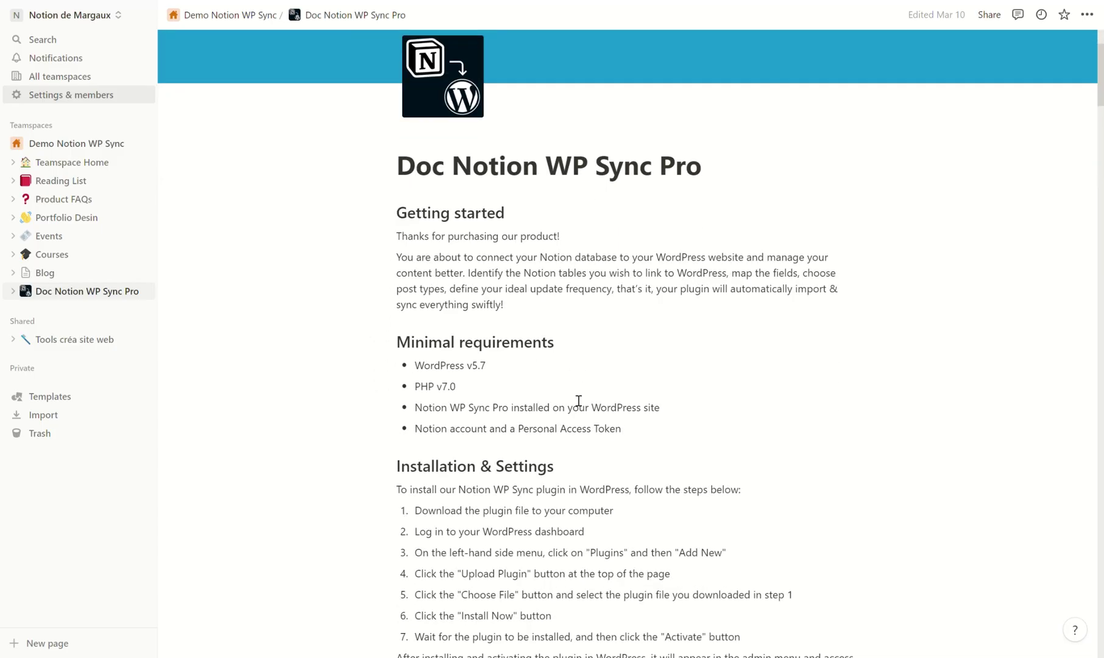
pyautogui.scroll(-4, 579, 401)
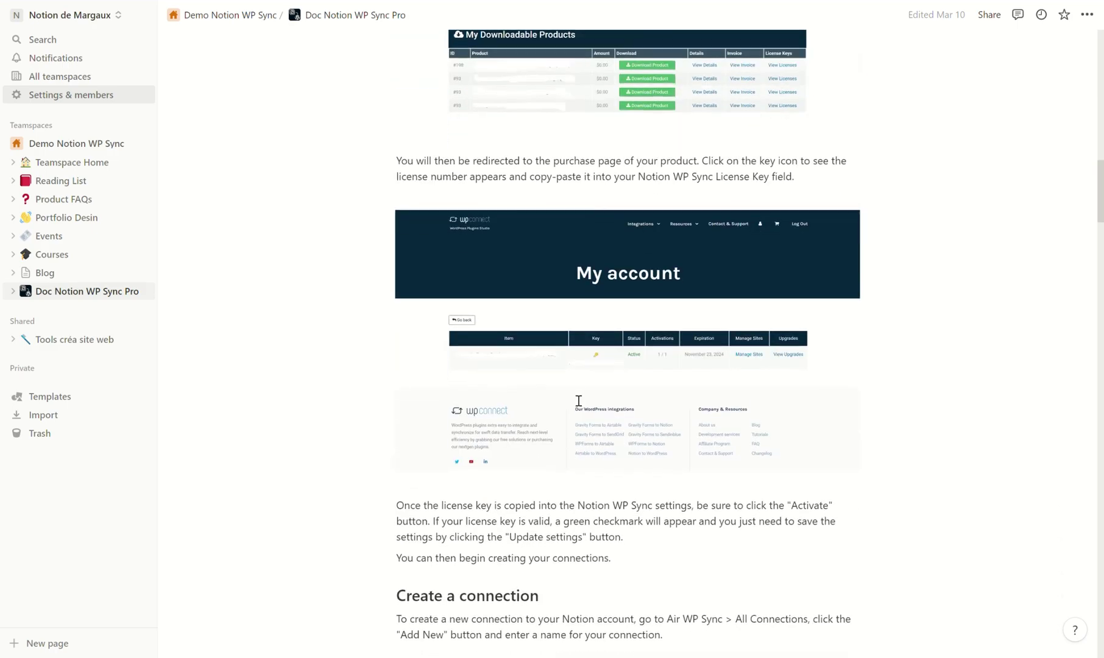
pyautogui.click(1088, 17)
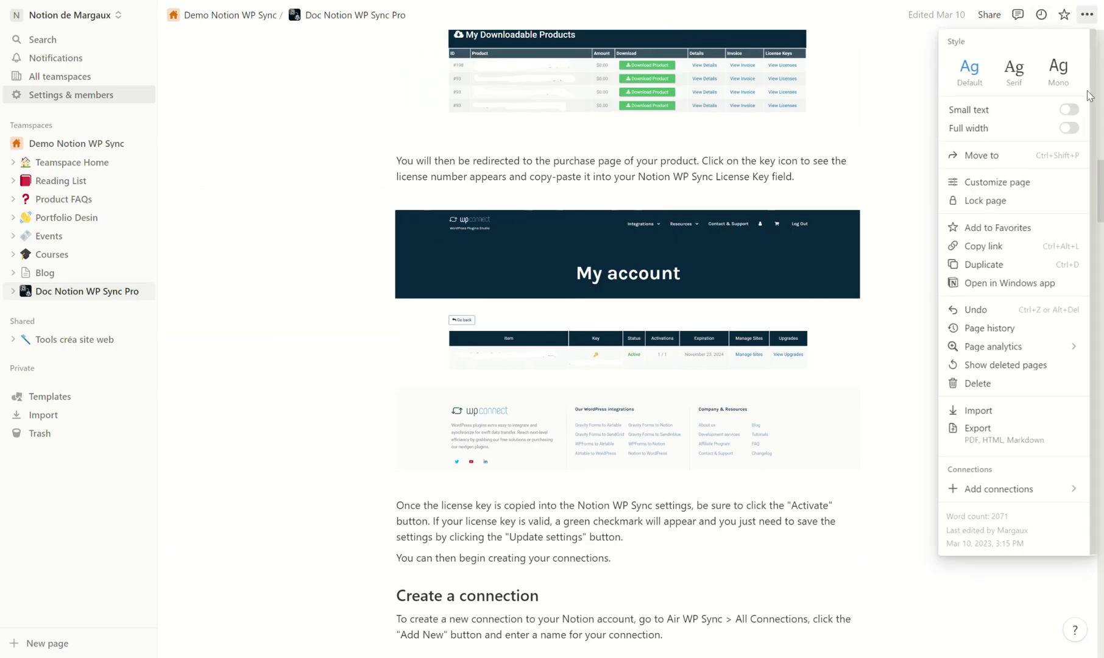
pyautogui.moveTo(998, 496)
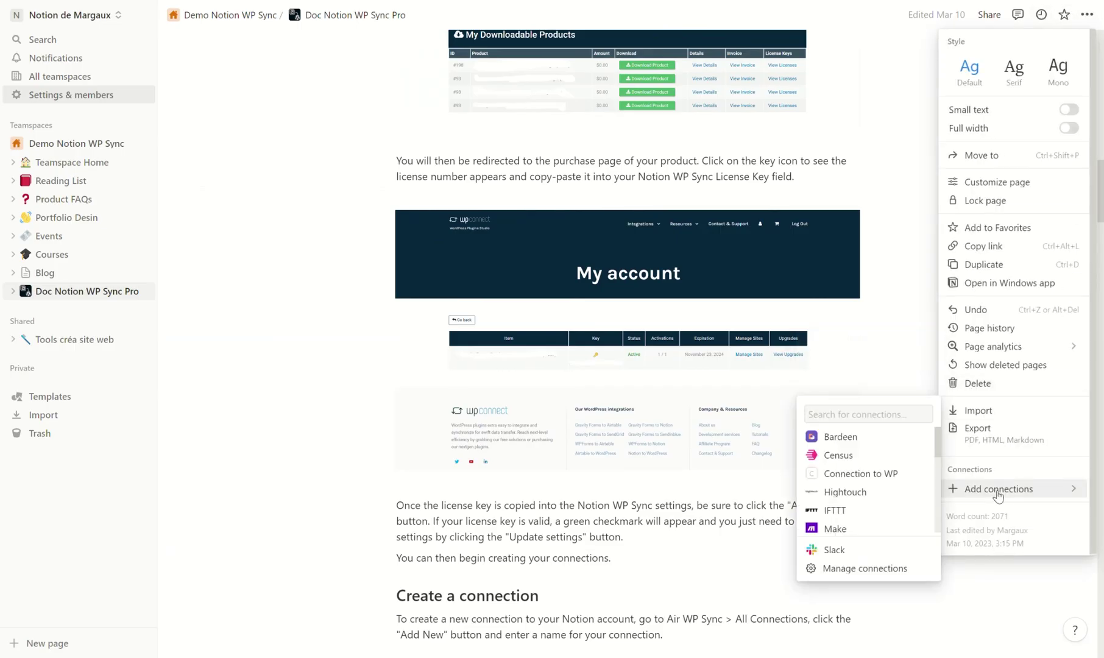
pyautogui.write('Notio')
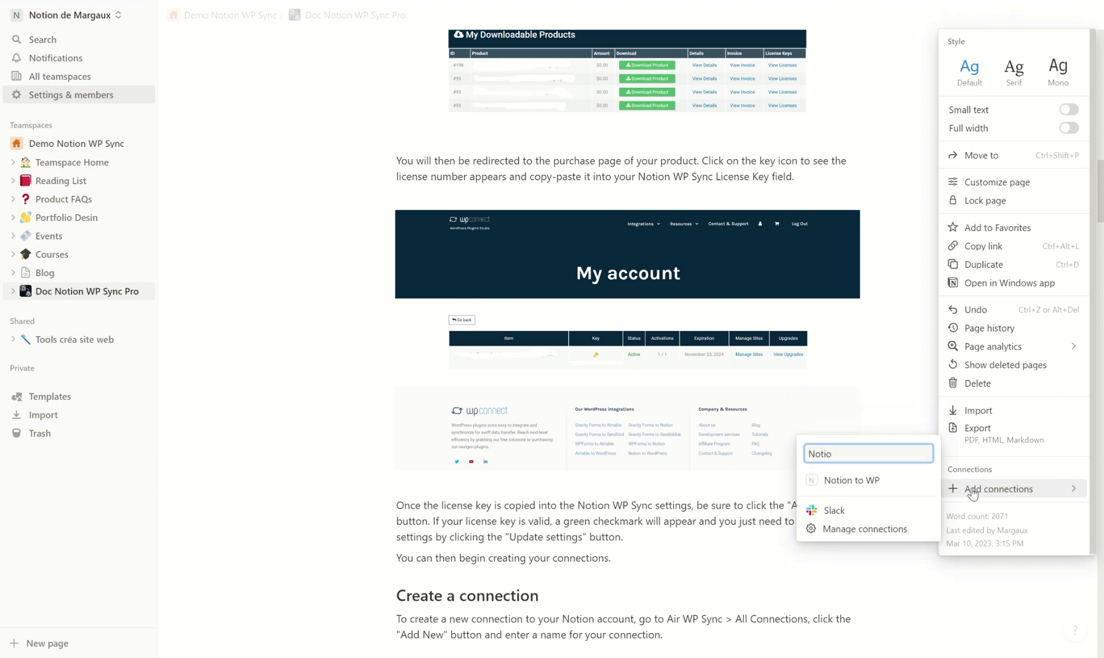
pyautogui.click(847, 480)
pyautogui.click(563, 337)
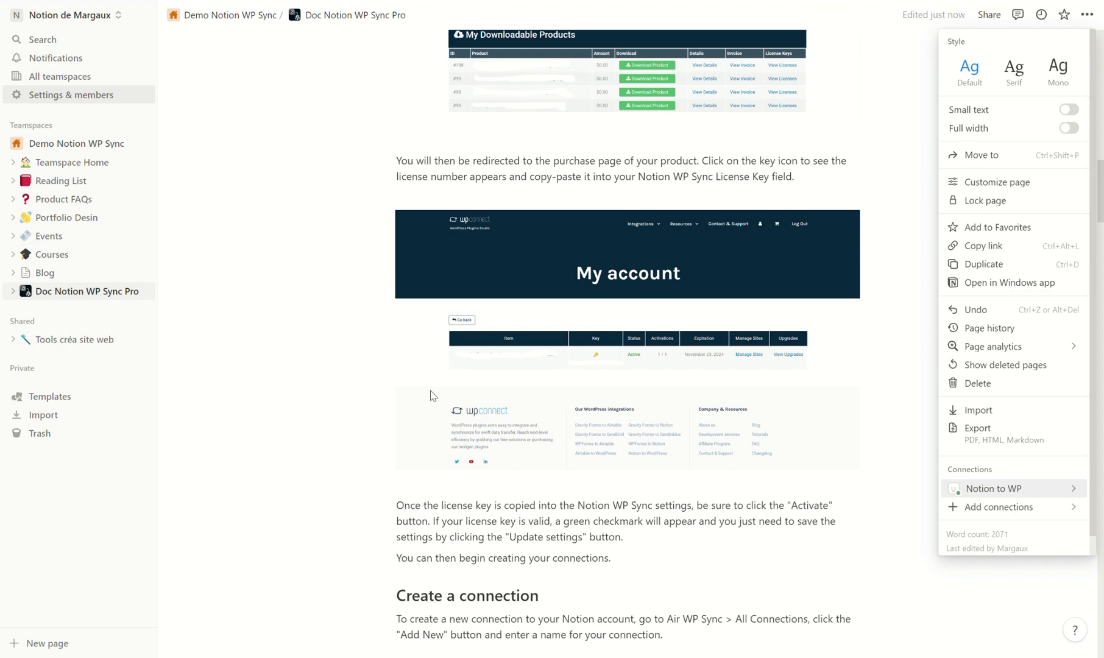
pyautogui.click(390, 412)
# - In the WordPress connection, select Doc Notion WP Sync Pro as the source page and set Include children's pages to No
pyautogui.scroll(15, 394, 411)
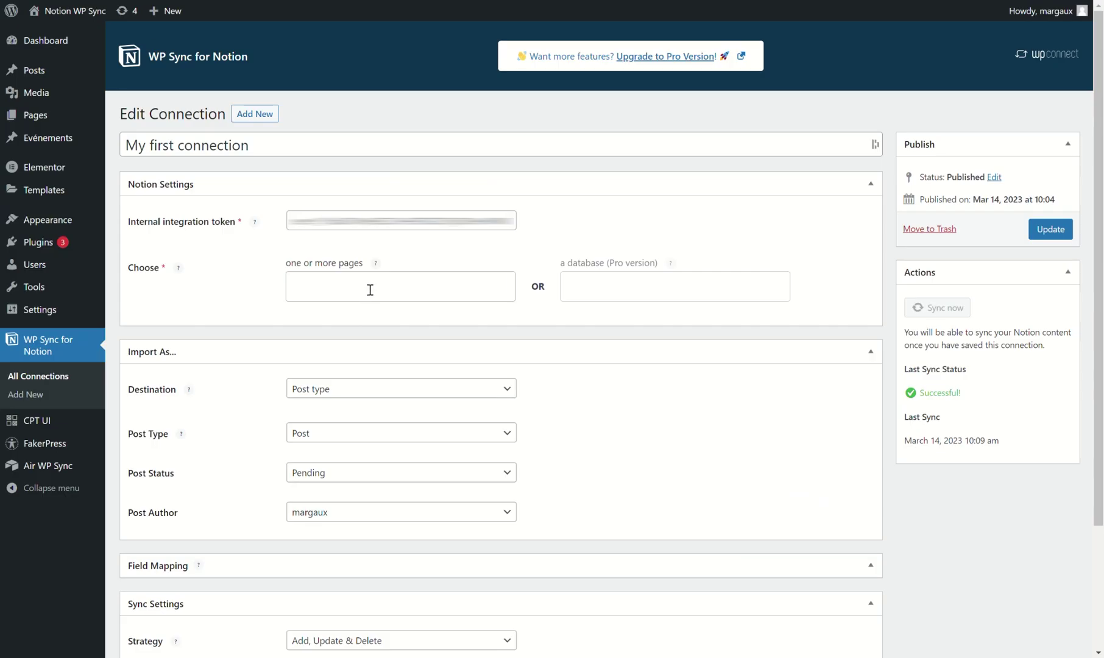
pyautogui.click(370, 289)
pyautogui.write('Doc')
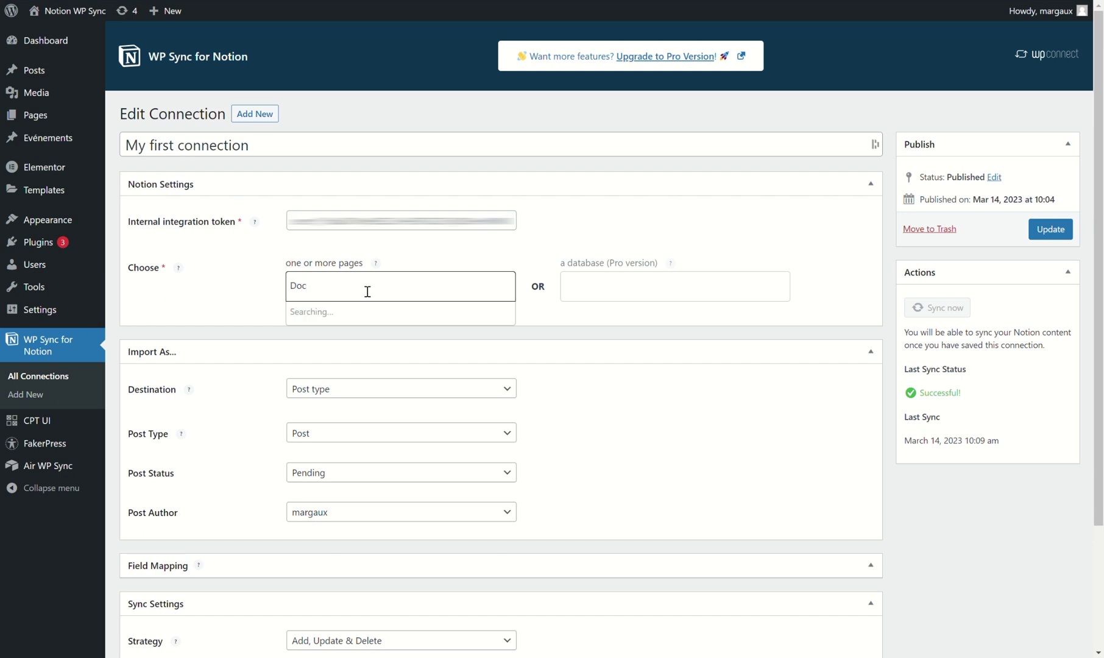
pyautogui.click(363, 313)
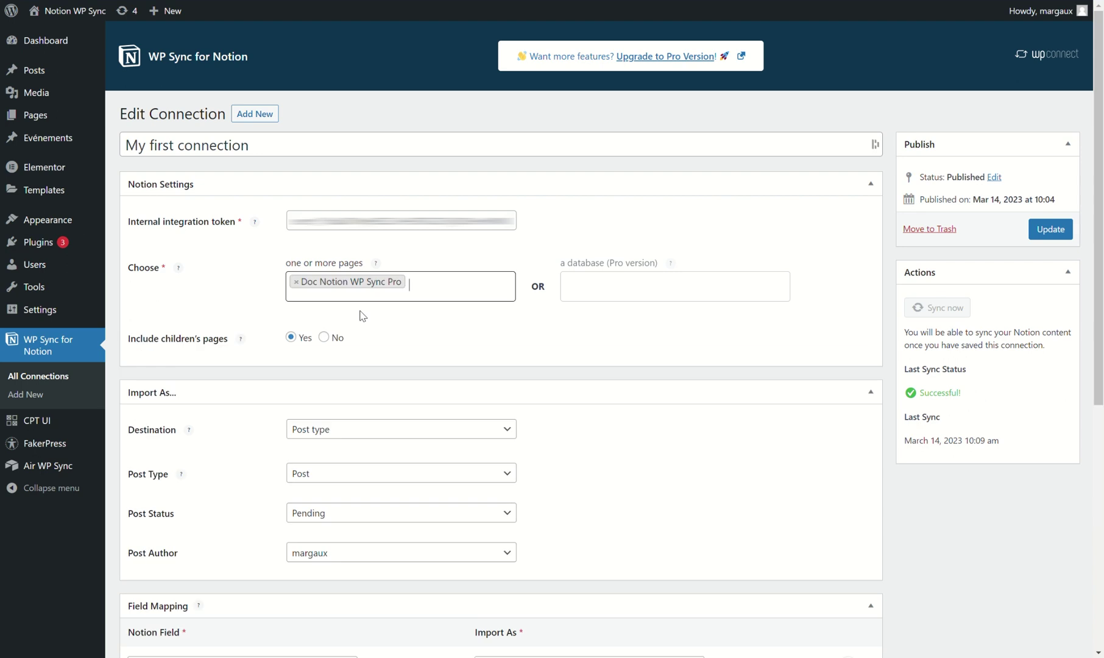
pyautogui.click(331, 338)
# - Set the import's post type to Page, with Pending as the post status
pyautogui.scroll(-1, 378, 360)
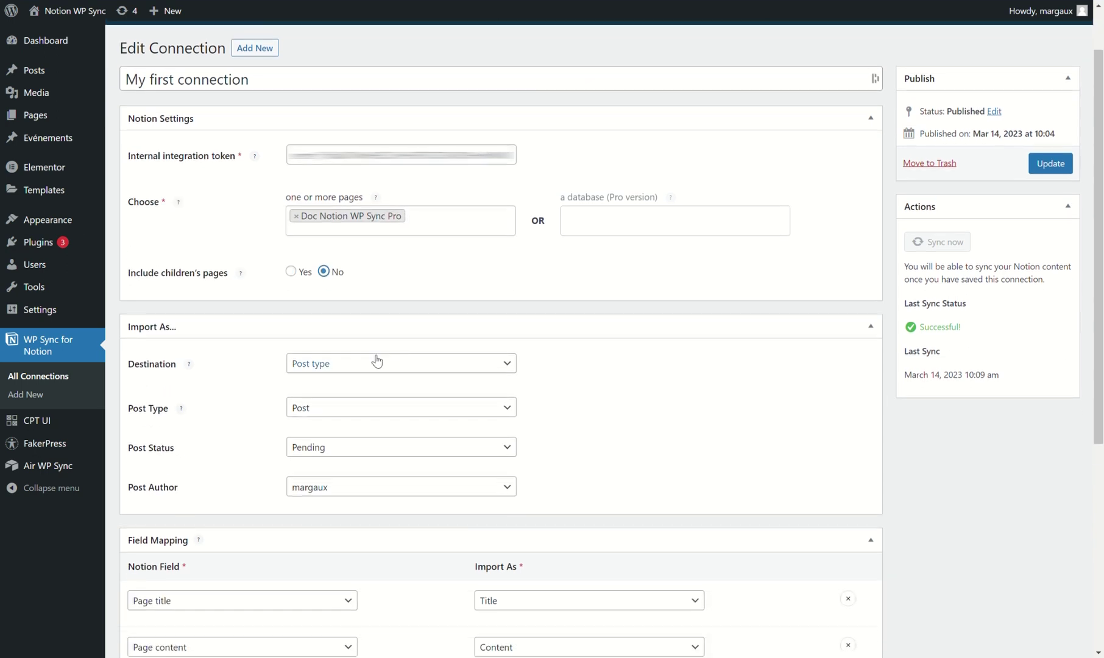
pyautogui.click(330, 409)
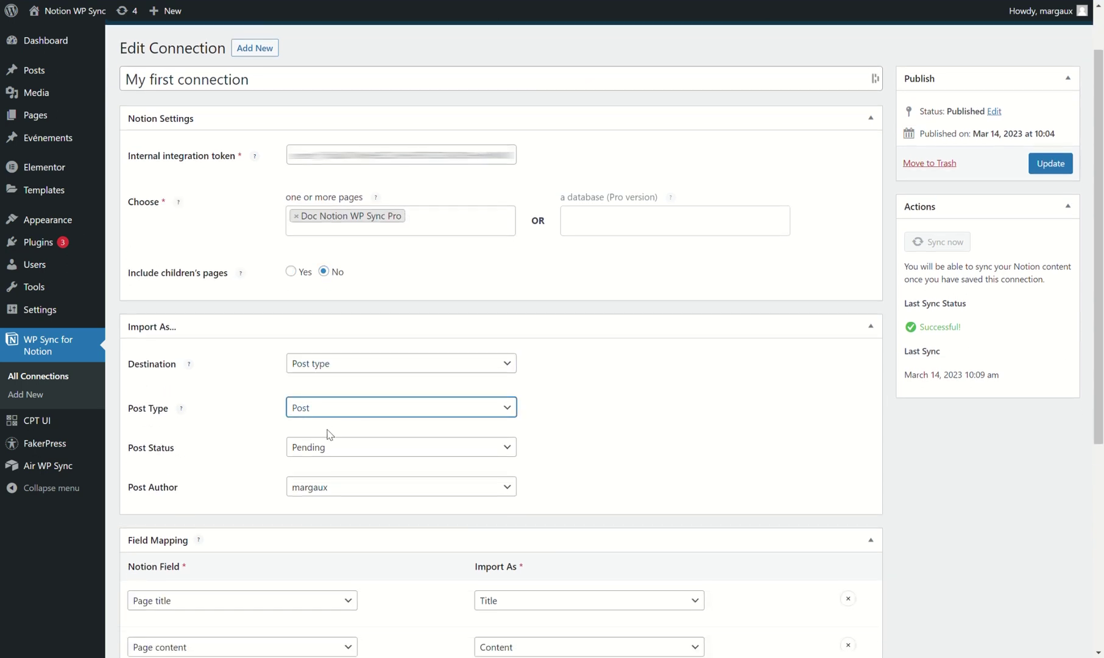
pyautogui.click(321, 445)
pyautogui.scroll(-2, 419, 368)
pyautogui.click(346, 322)
pyautogui.scroll(-2, 535, 333)
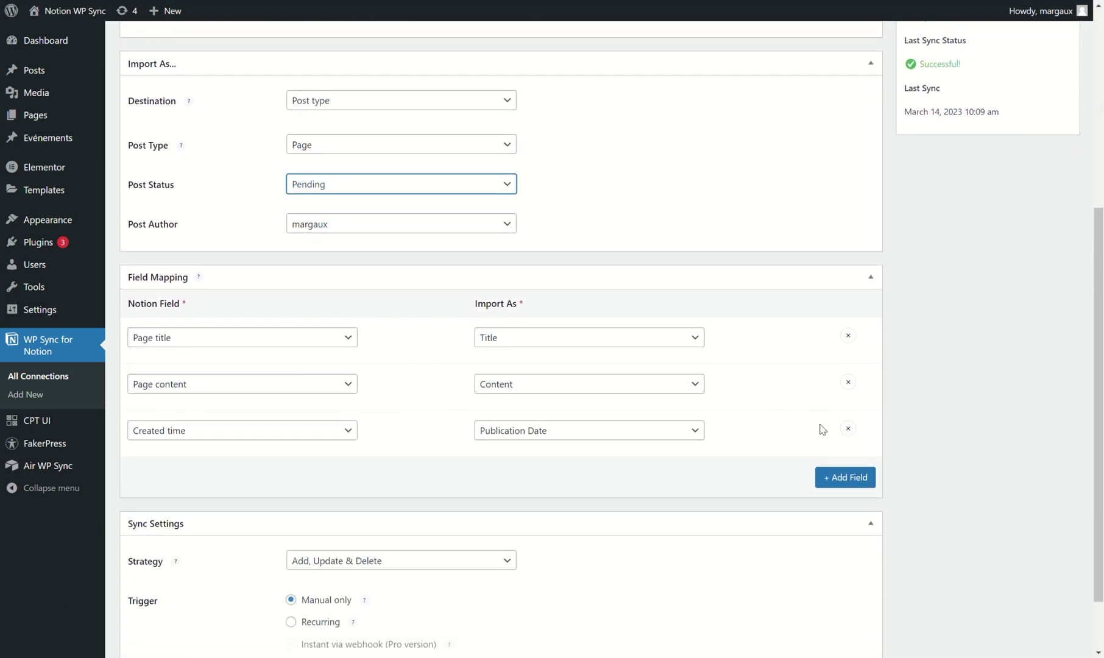
# - Remove the three existing field mappings from the connection
pyautogui.click(848, 426)
pyautogui.click(848, 388)
pyautogui.click(848, 352)
# - Add a field mapping that imports the Notion Page title as Title
pyautogui.click(846, 401)
pyautogui.click(557, 356)
pyautogui.click(537, 409)
pyautogui.click(339, 357)
pyautogui.click(177, 470)
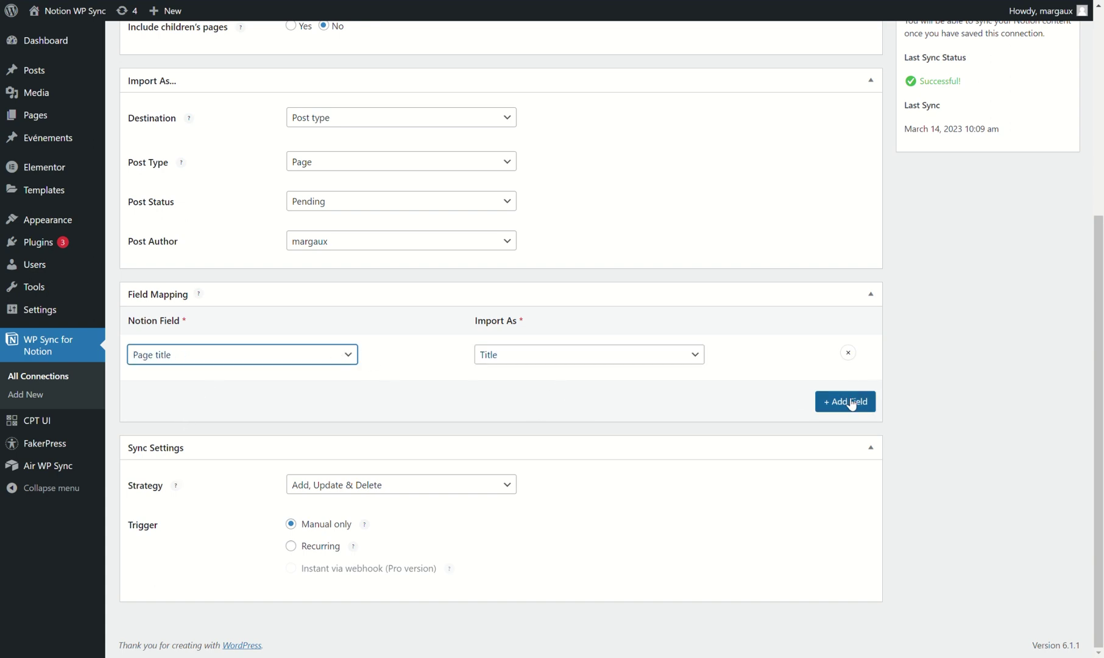
# - Add a second field mapping that imports Page content as Content
pyautogui.click(845, 401)
pyautogui.click(348, 401)
pyautogui.click(200, 475)
pyautogui.click(556, 401)
pyautogui.click(536, 450)
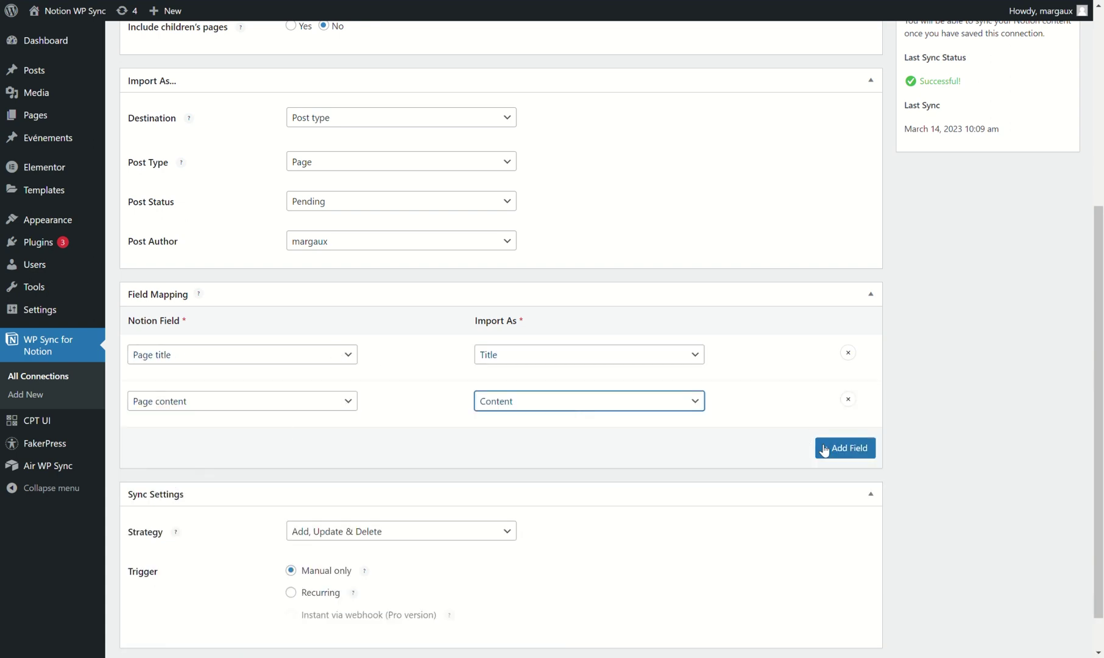
# - Add a third field mapping that imports Created time as Publication Date
pyautogui.click(845, 448)
pyautogui.click(561, 448)
pyautogui.click(266, 450)
pyautogui.press('Tab')
pyautogui.press('p')
# - Add a fourth field mapping and choose its Notion field and its import target
pyautogui.click(846, 494)
pyautogui.click(288, 495)
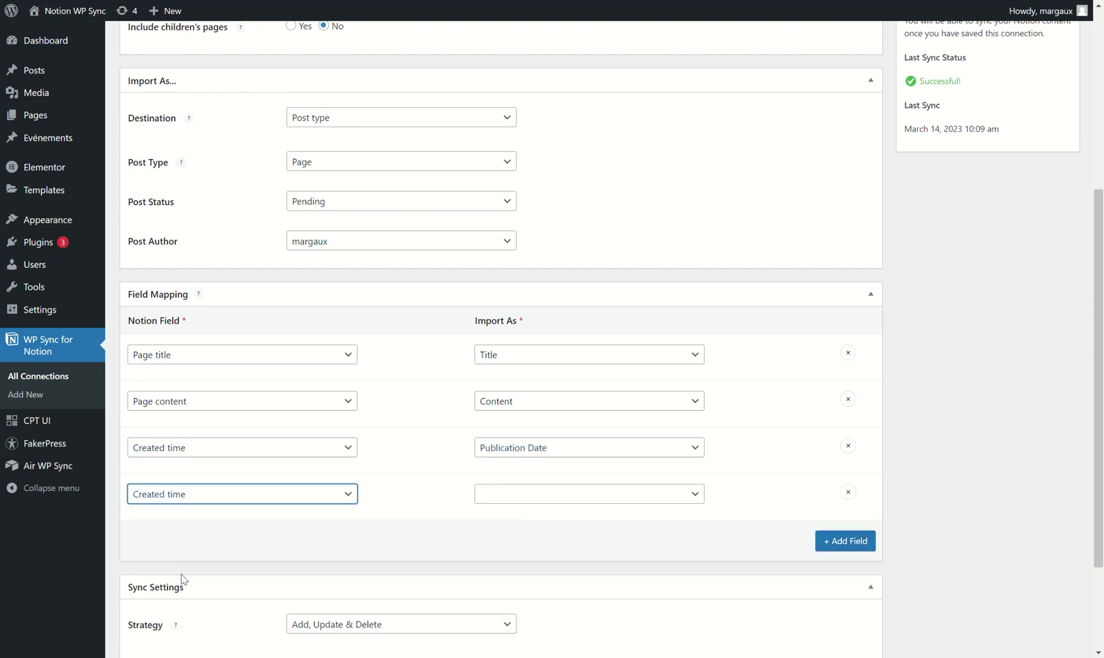
pyautogui.click(186, 603)
pyautogui.click(557, 501)
pyautogui.click(527, 589)
# - Check the remaining sync settings and update My first connection to save the changes
pyautogui.scroll(-2, 723, 488)
pyautogui.scroll(6, 723, 488)
pyautogui.click(1046, 186)
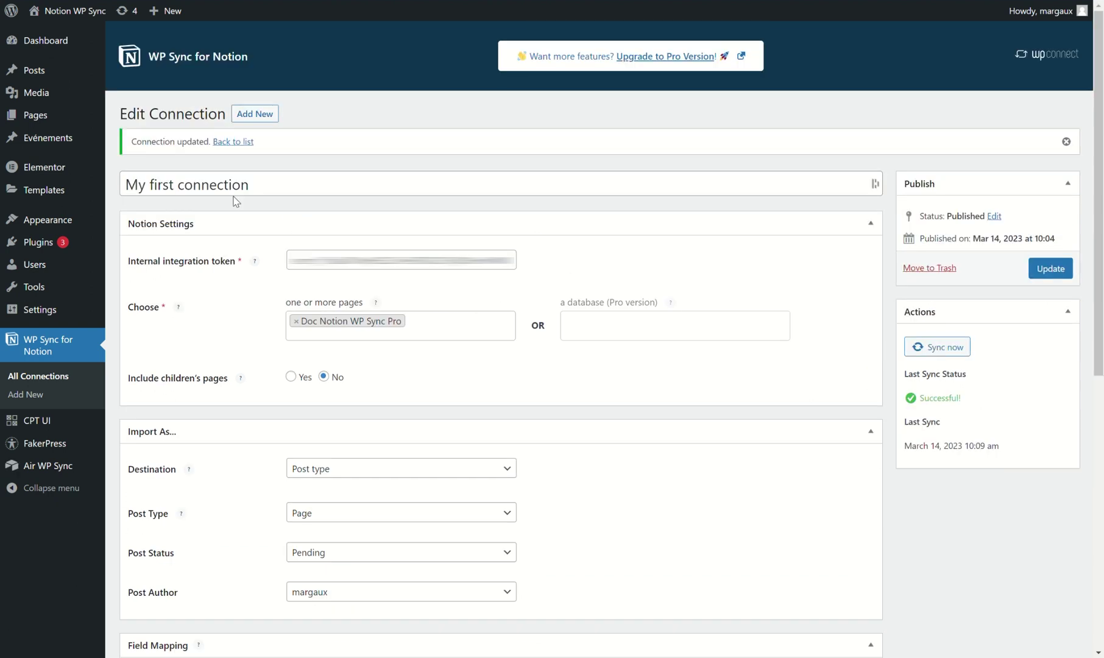
pyautogui.tripleClick(178, 149)
pyautogui.click(1056, 346)
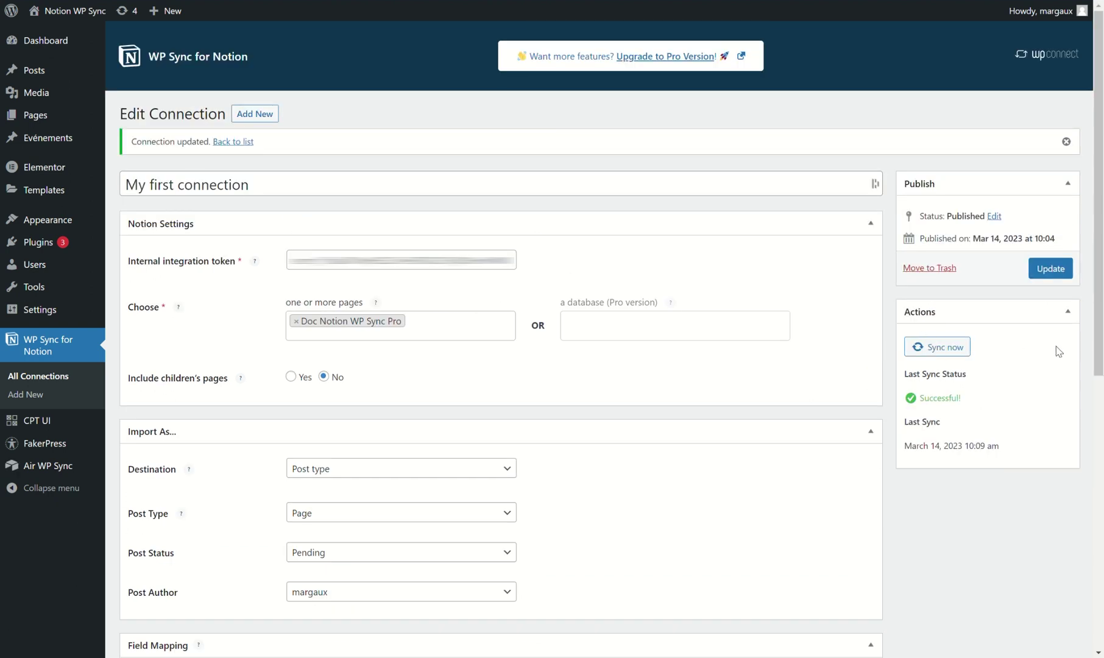
# - Synchronize the updated connection and check its last sync status
pyautogui.click(951, 353)
pyautogui.doubleClick(991, 354)
pyautogui.doubleClick(951, 407)
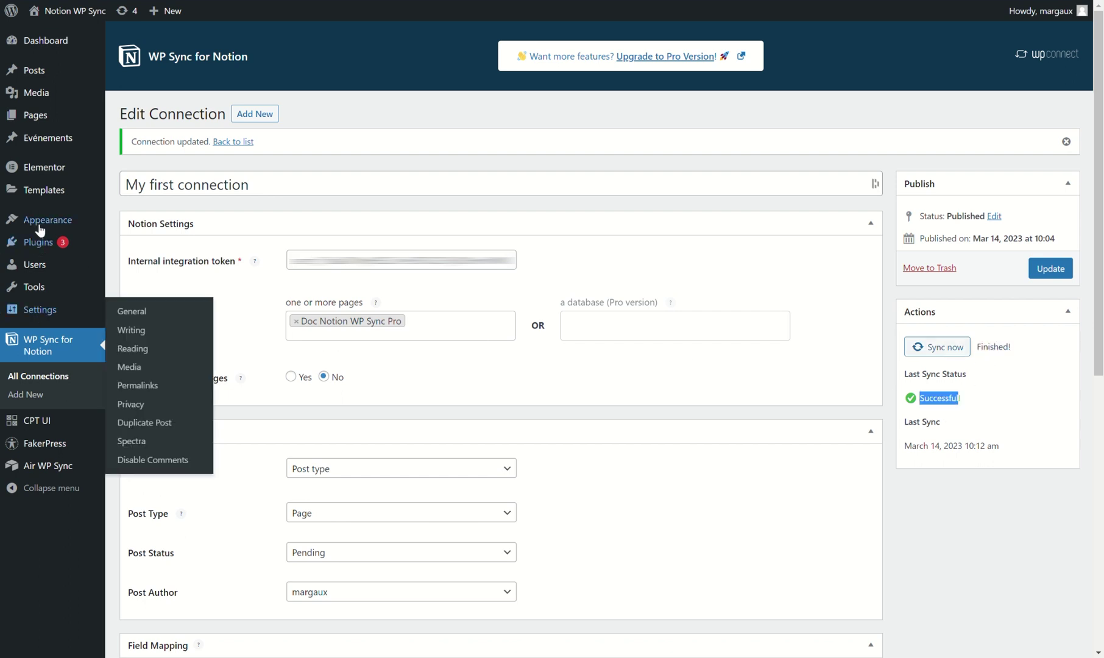
# - Open the imported Doc Notion WP Sync Pro page from the WordPress pages list and review its content in the editor
pyautogui.click(41, 122)
pyautogui.moveTo(148, 260); pyautogui.dragTo(265, 268)
pyautogui.click(375, 262)
pyautogui.click(195, 262)
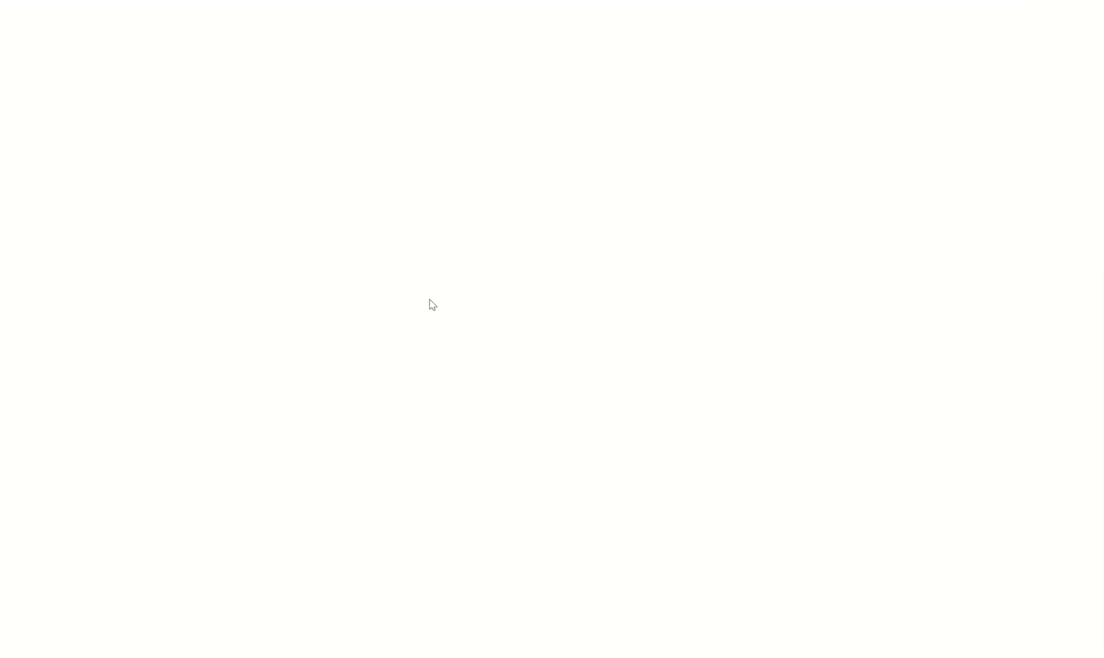
pyautogui.scroll(-2, 680, 365)
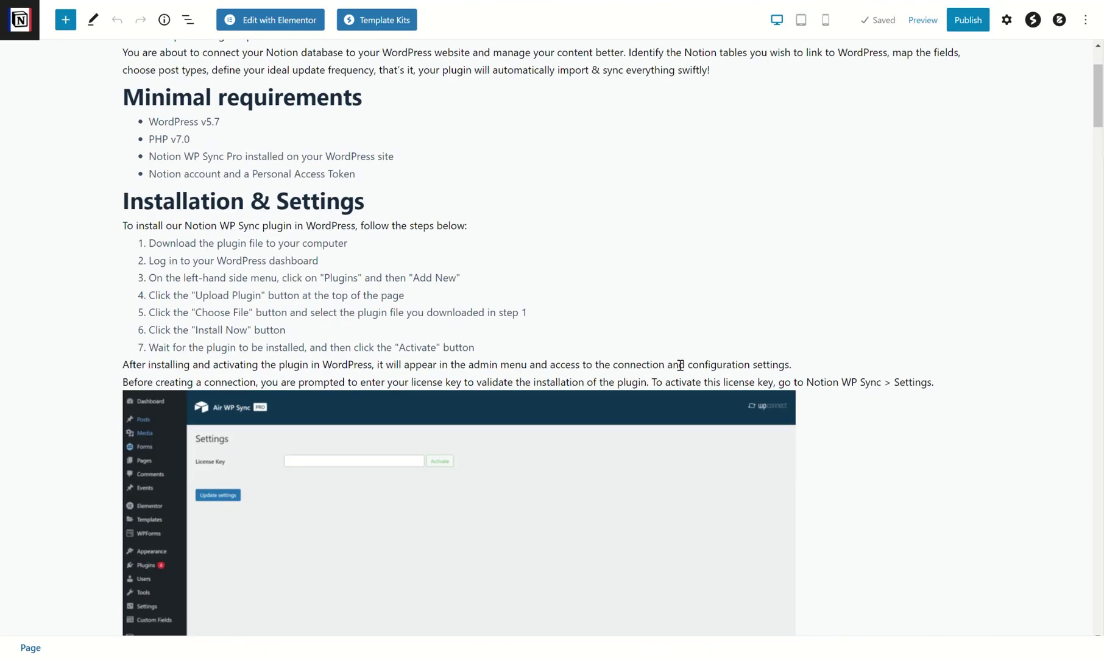
pyautogui.click(968, 391)
pyautogui.scroll(-15, 964, 389)
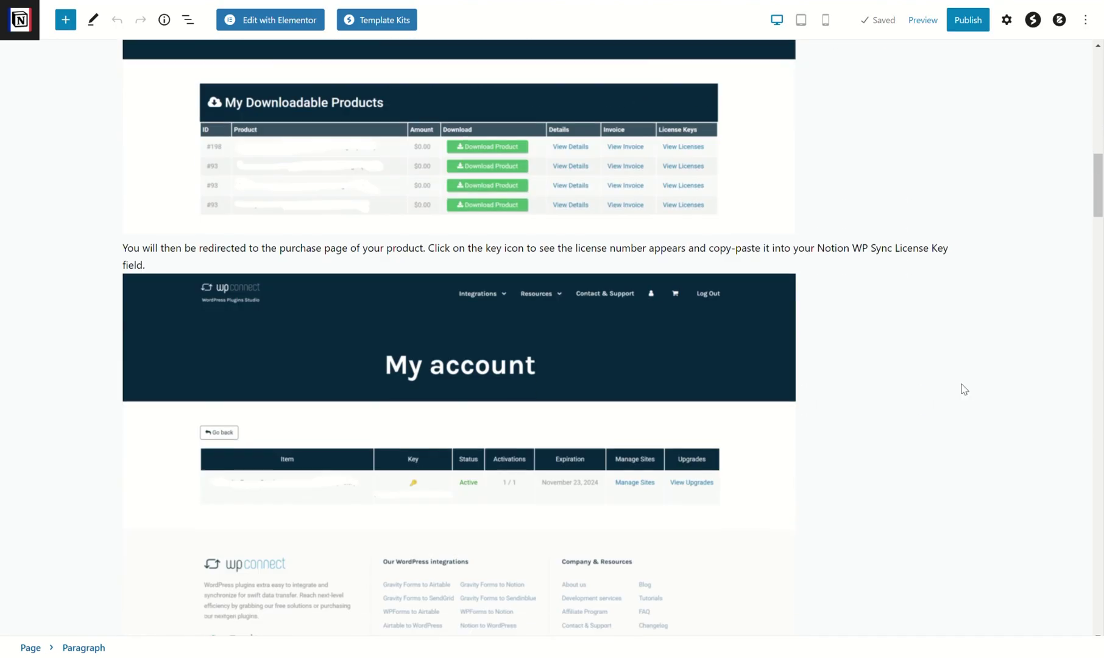
pyautogui.scroll(-9, 964, 390)
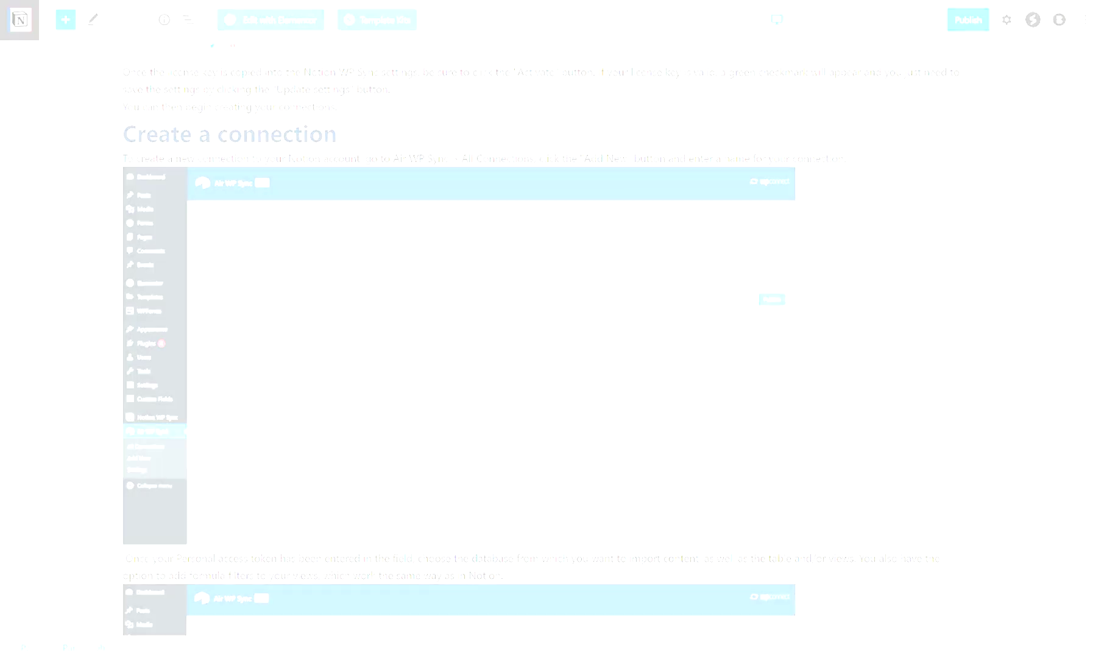